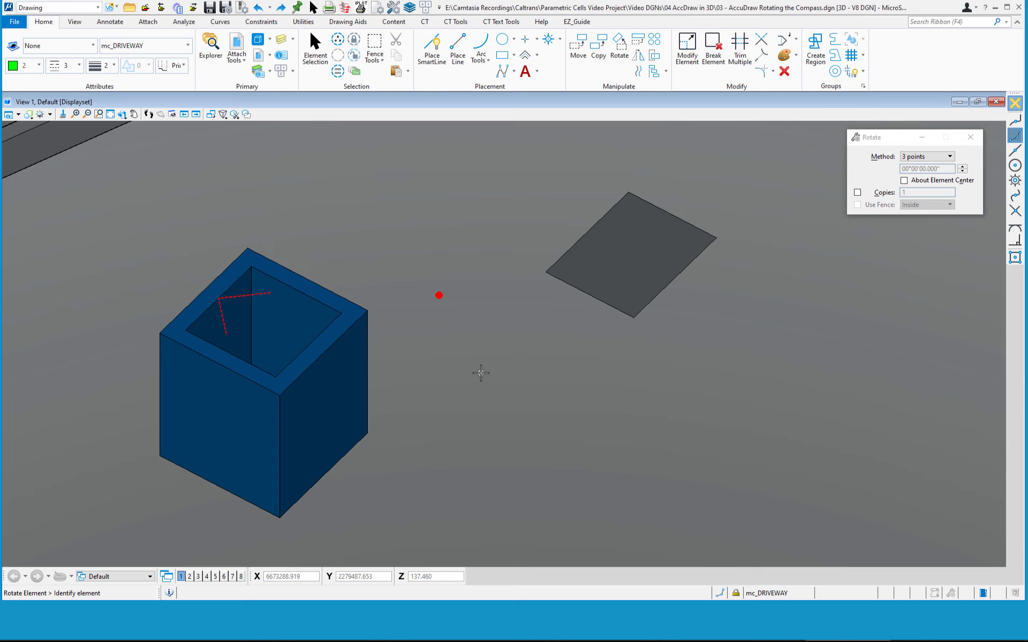
pyautogui.press('r')
pyautogui.press('q')
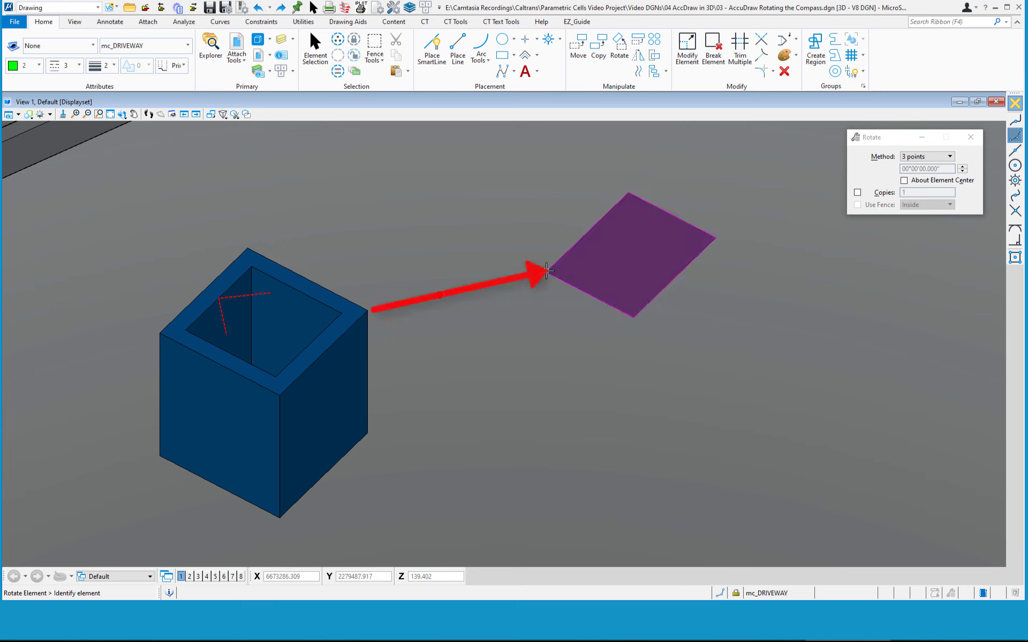
# Draw a SmartLine from the utility vault's top corner to the nearest corner of the grey rectangle, and undo it.
pyautogui.click(434, 58)
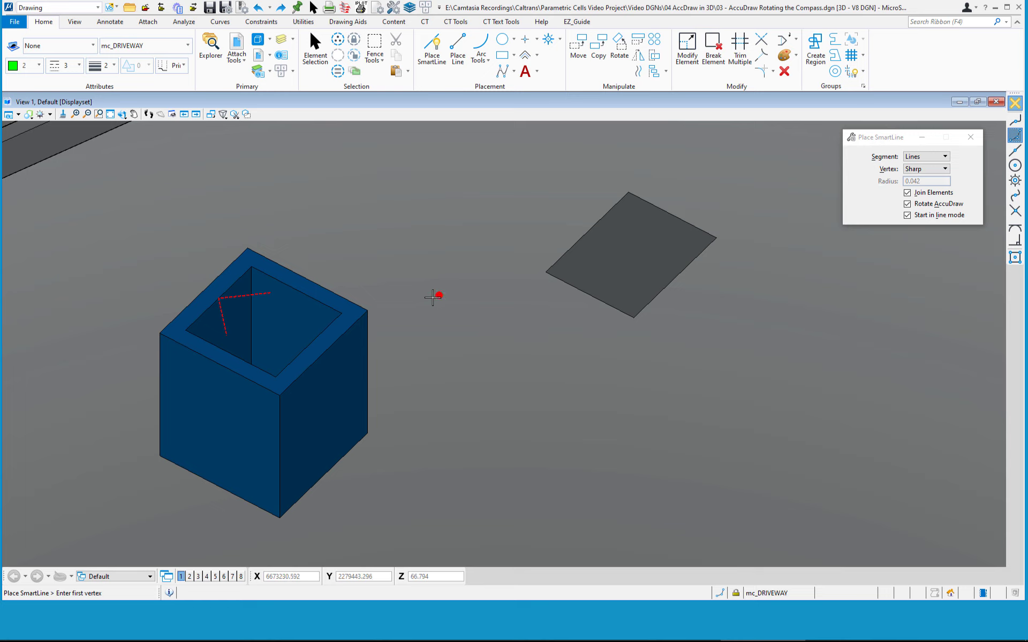
pyautogui.click(369, 309)
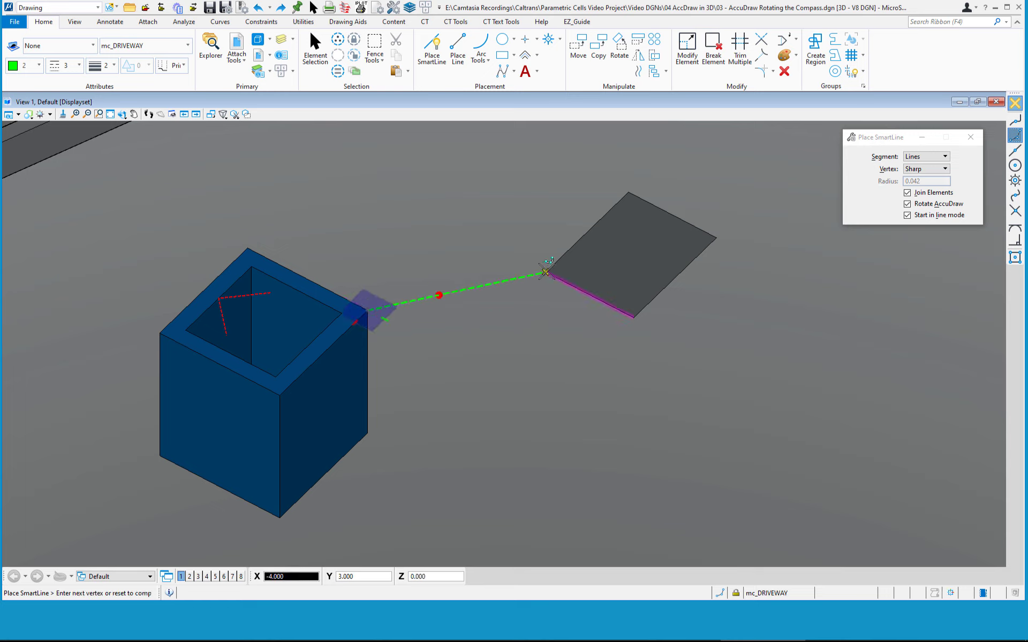
pyautogui.click(546, 271)
pyautogui.rightClick(526, 374)
pyautogui.rightClick(454, 349)
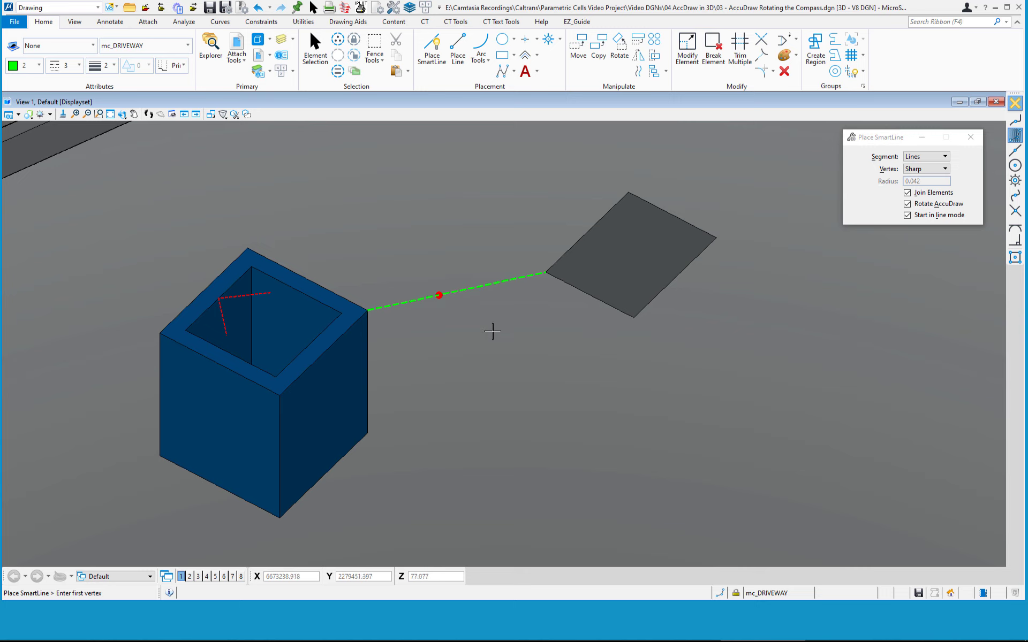
pyautogui.hotkey('ctrl', 'z')
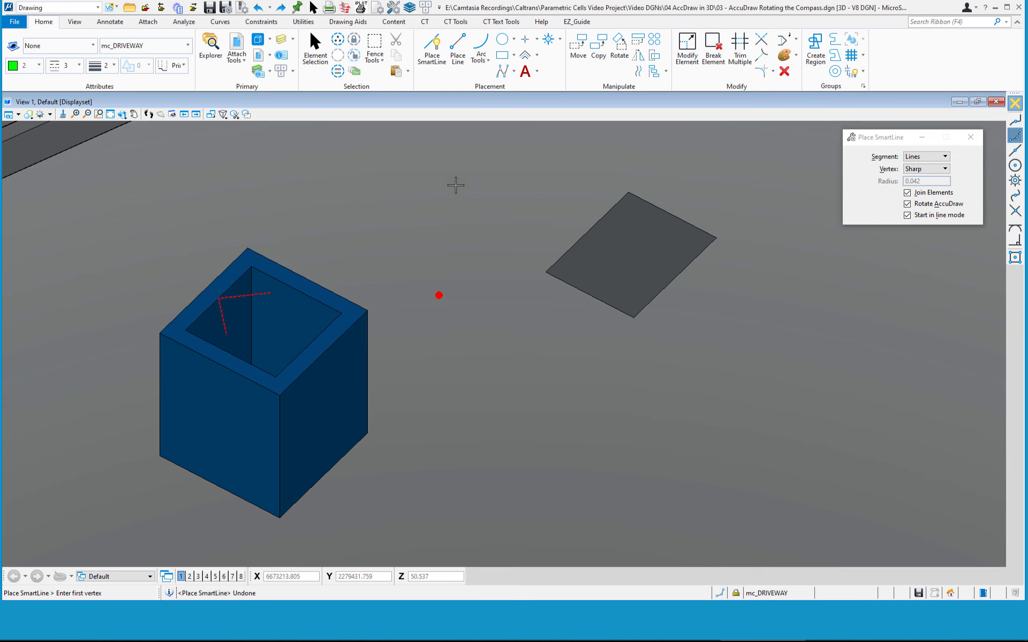
# Start moving the utility vault by its top corner and aim AccuDraw's X axis at the grey rectangle's nearest corner with Rotate Quick.
pyautogui.rightClick(455, 185)
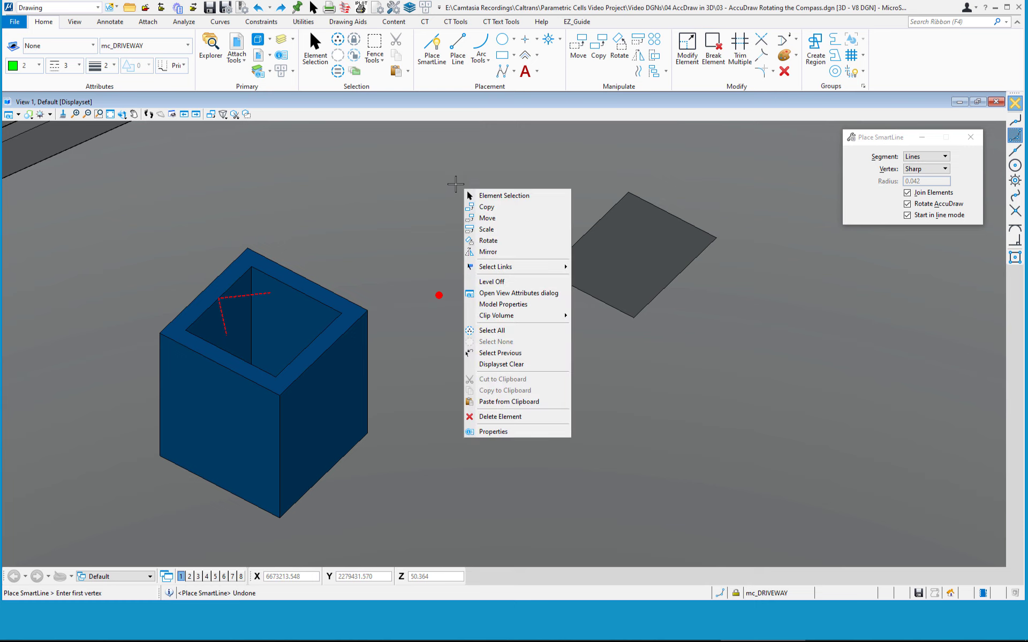
pyautogui.click(503, 222)
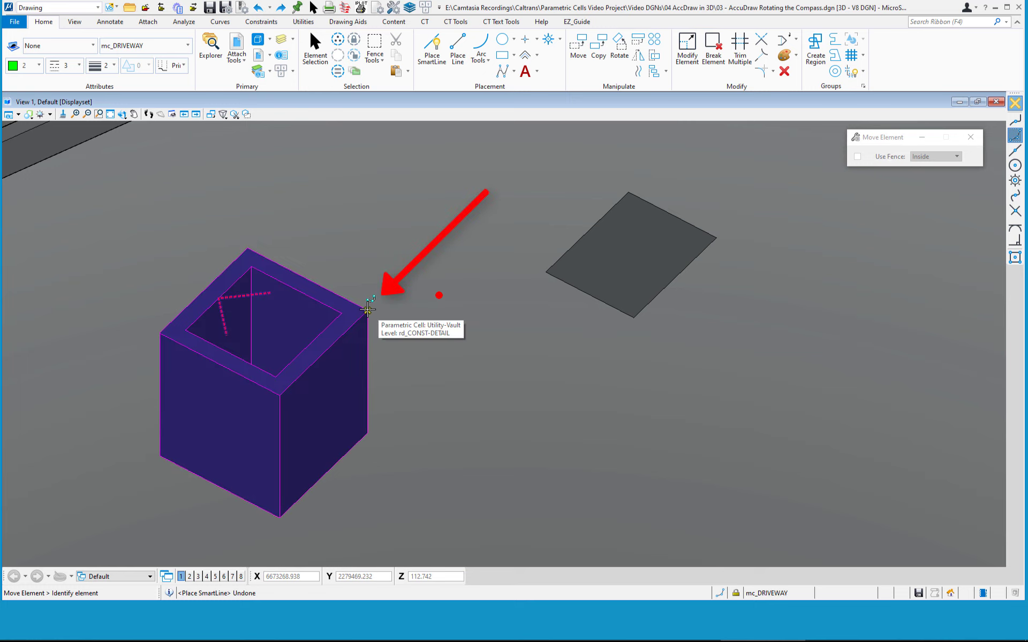
pyautogui.click(368, 309)
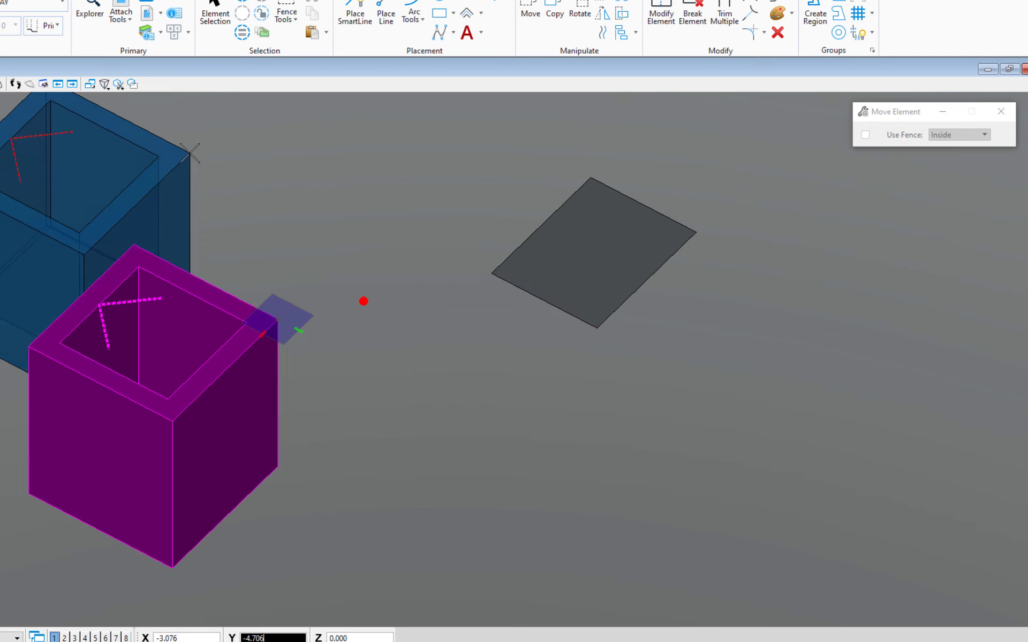
pyautogui.press('r')
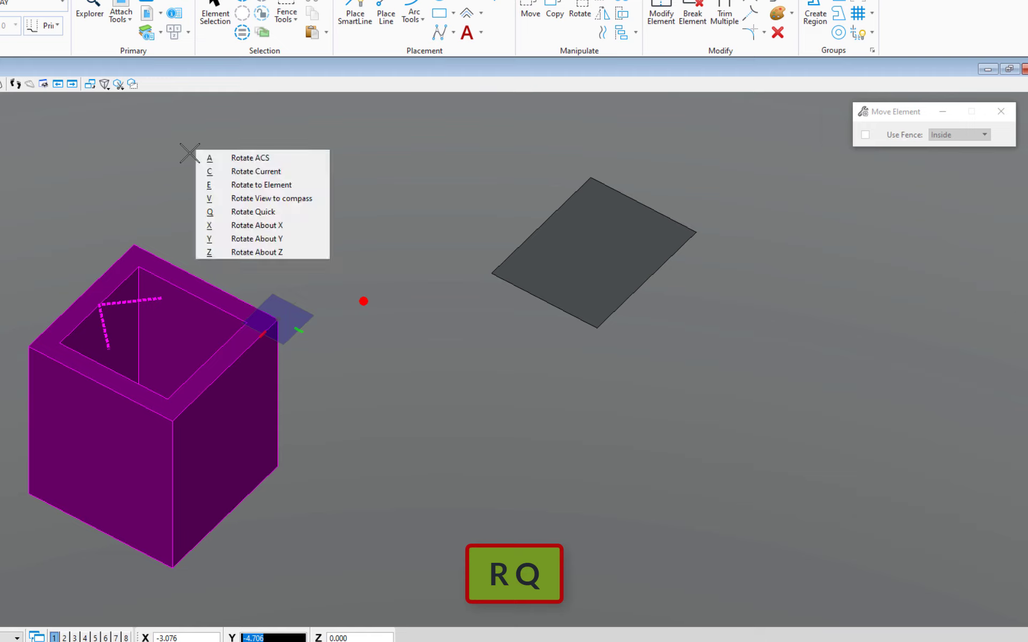
pyautogui.press('q')
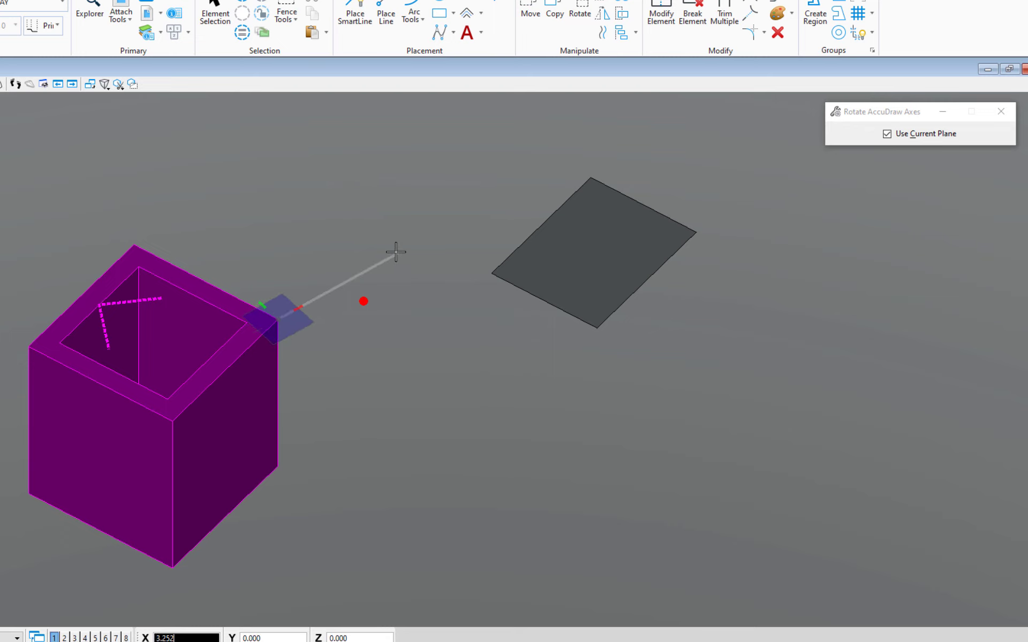
pyautogui.click(491, 274)
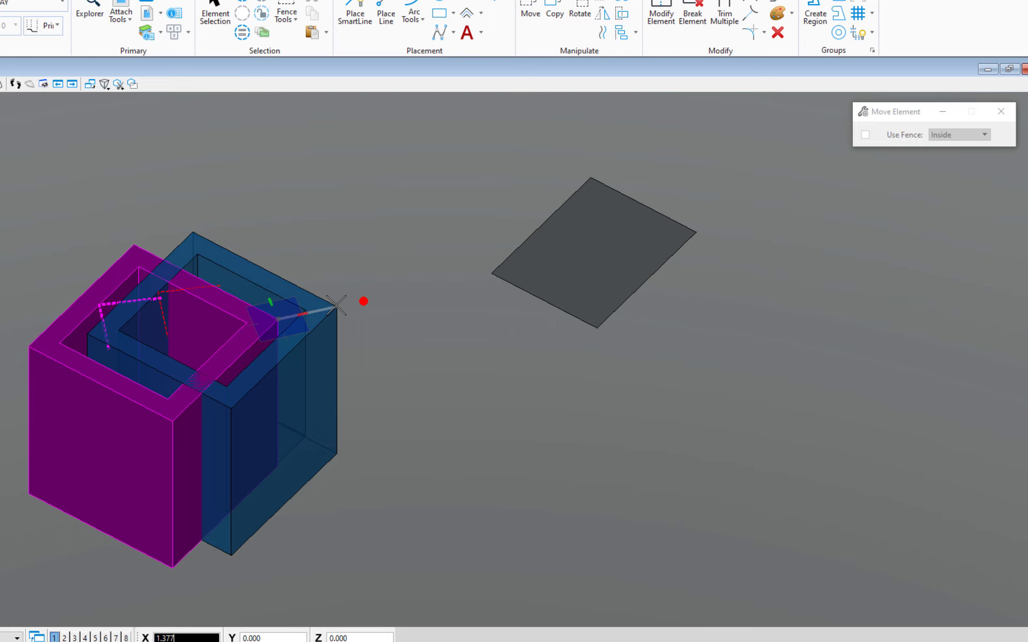
# Move the vault a distance of 2 along the rotated X axis, and undo the move.
pyautogui.write('2')
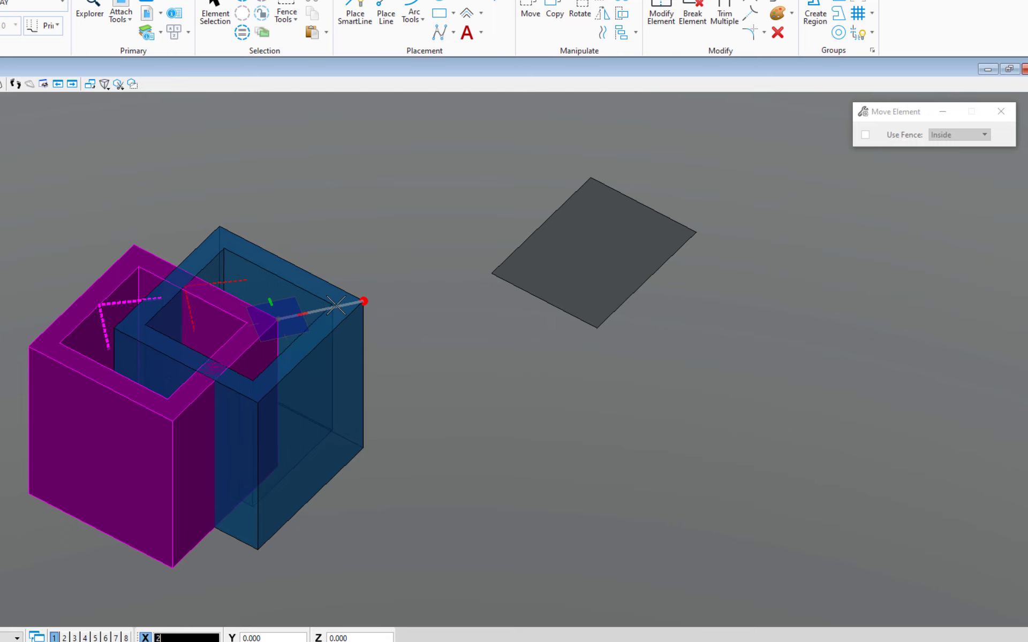
pyautogui.click(419, 291)
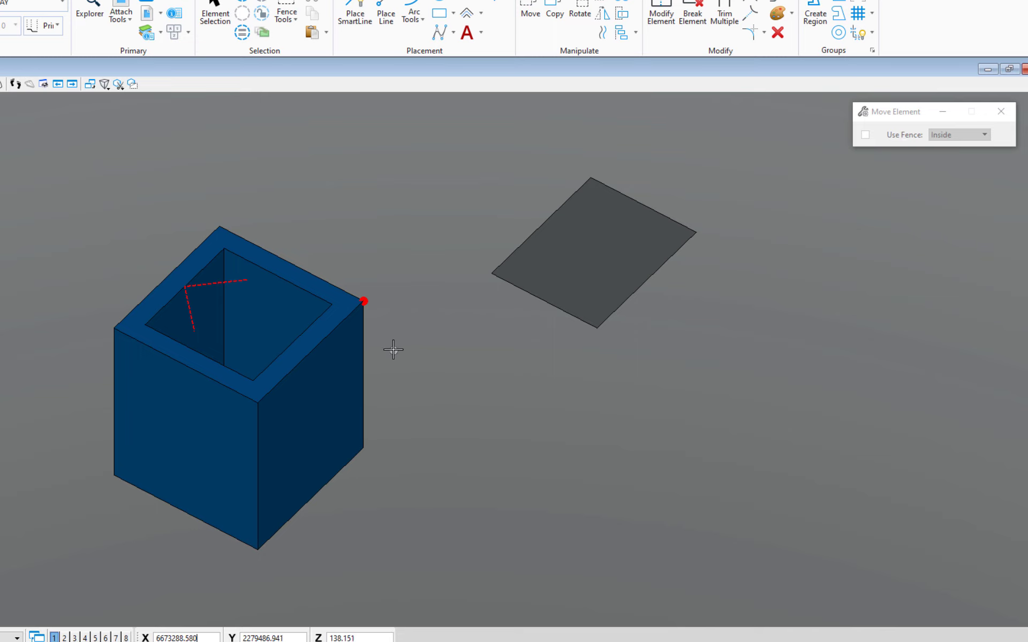
pyautogui.hotkey('ctrl', 'z')
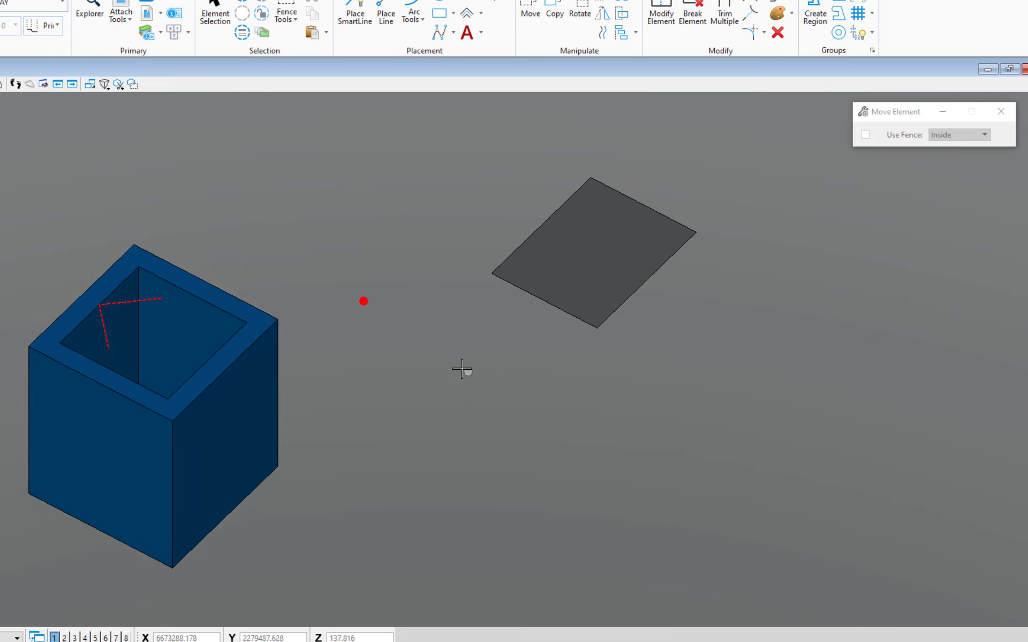
# Compare the vault's orientation with the straight curb in top view and in an orbited close-up.
pyautogui.scroll(-2, 451, 355)
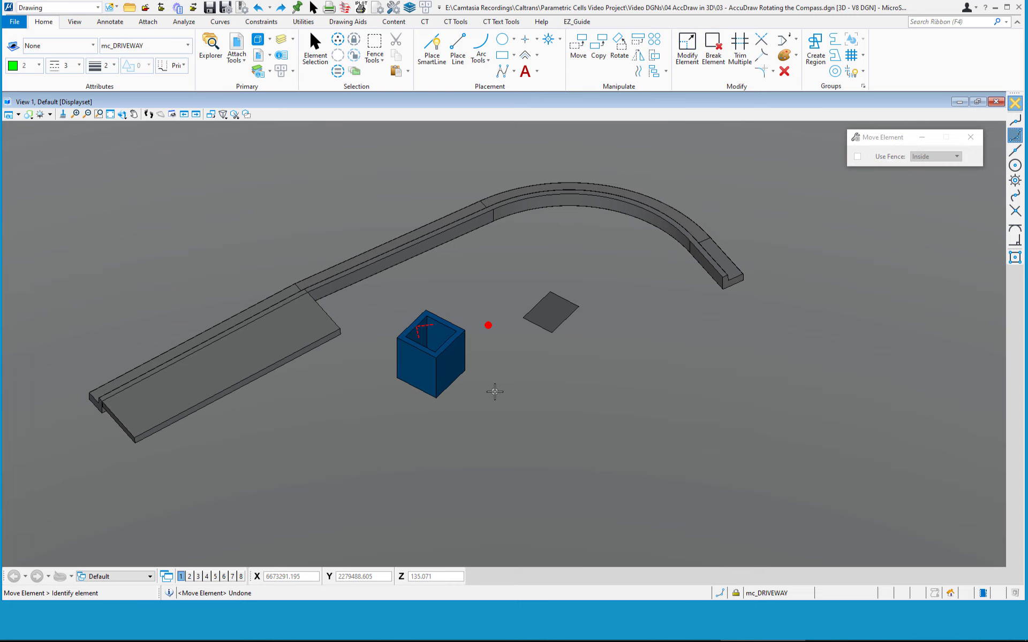
pyautogui.press('r')
pyautogui.press('e')
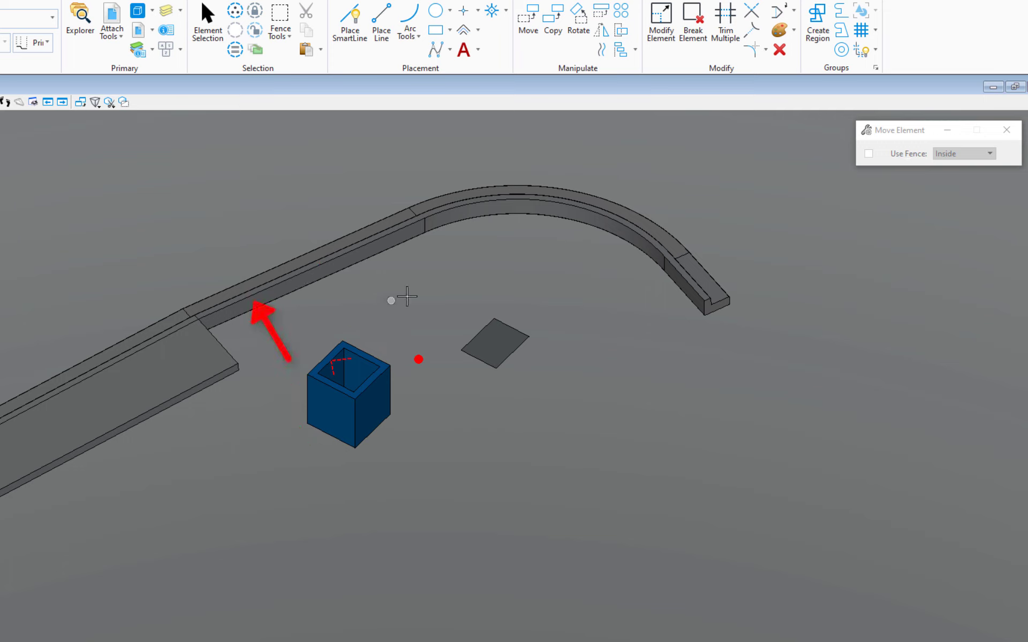
pyautogui.keyDown('shift'); pyautogui.rightClick(421, 286); pyautogui.keyUp('shift')
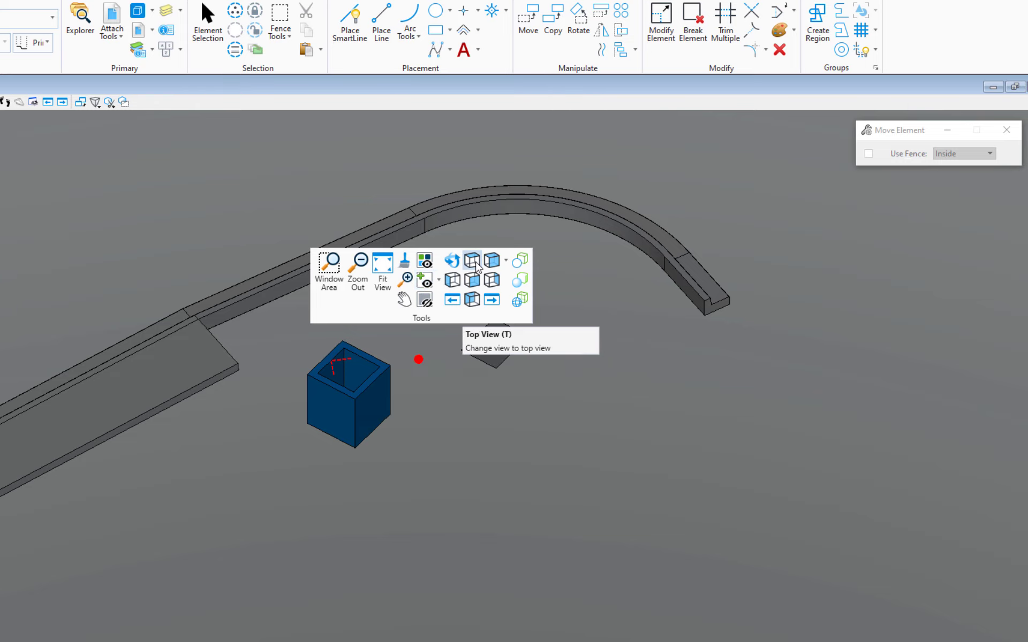
pyautogui.click(476, 266)
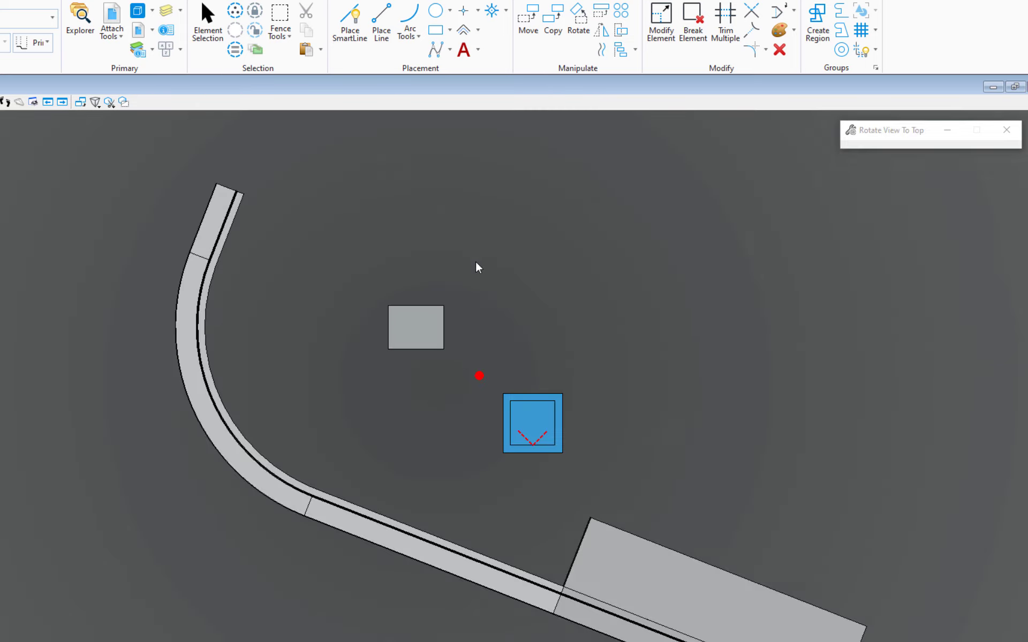
pyautogui.moveTo(653, 459); pyautogui.dragTo(537, 344, button='middle')
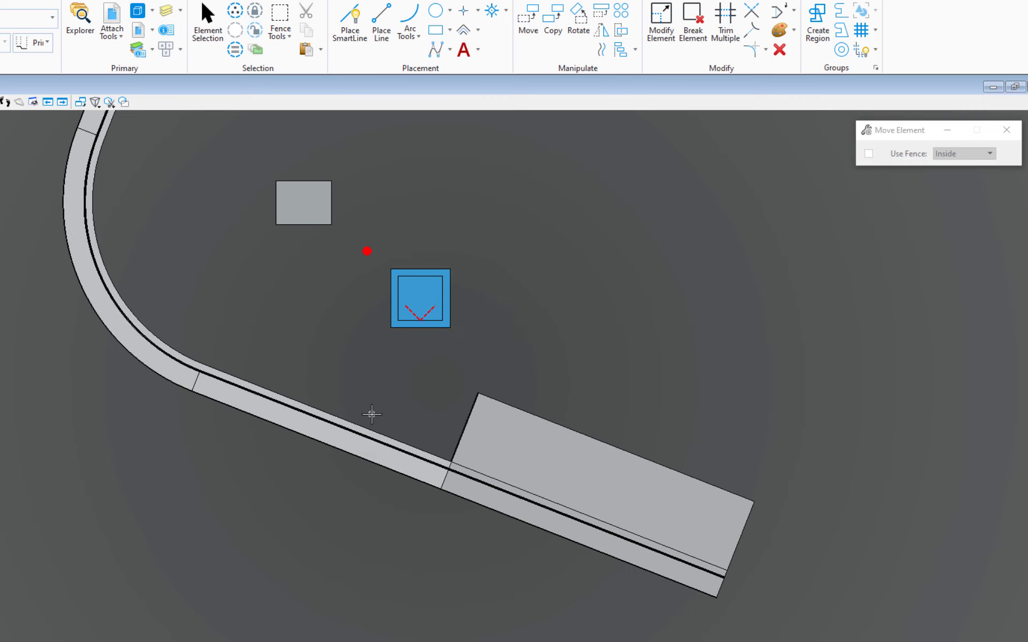
pyautogui.keyDown('shift'); pyautogui.moveTo(448, 365); pyautogui.dragTo(293, 238, button='middle'); pyautogui.keyUp('shift')
pyautogui.scroll(5, 362, 321)
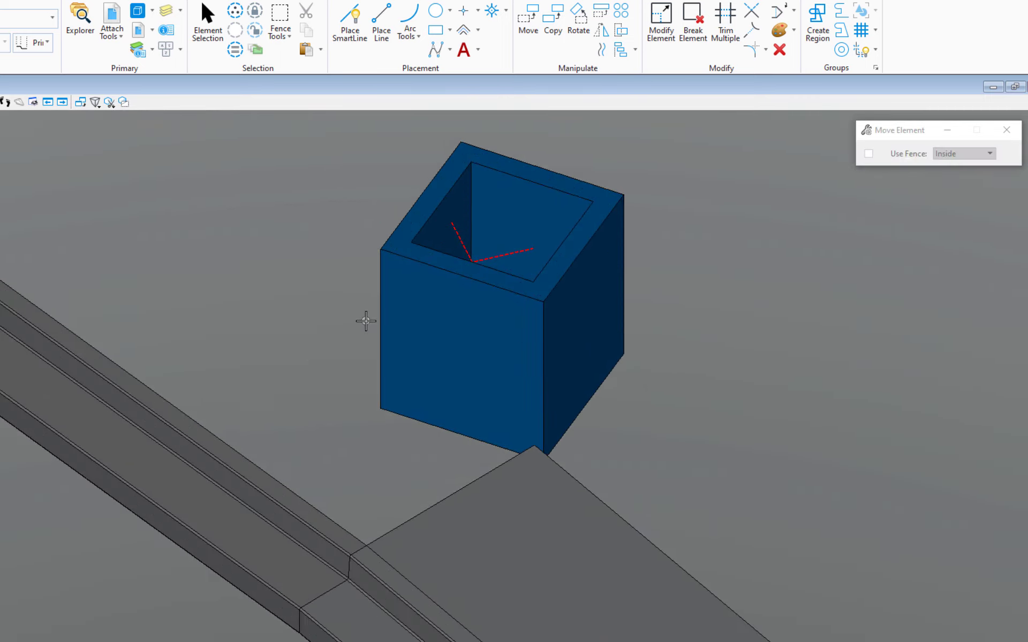
pyautogui.moveTo(264, 287); pyautogui.dragTo(401, 337, button='middle')
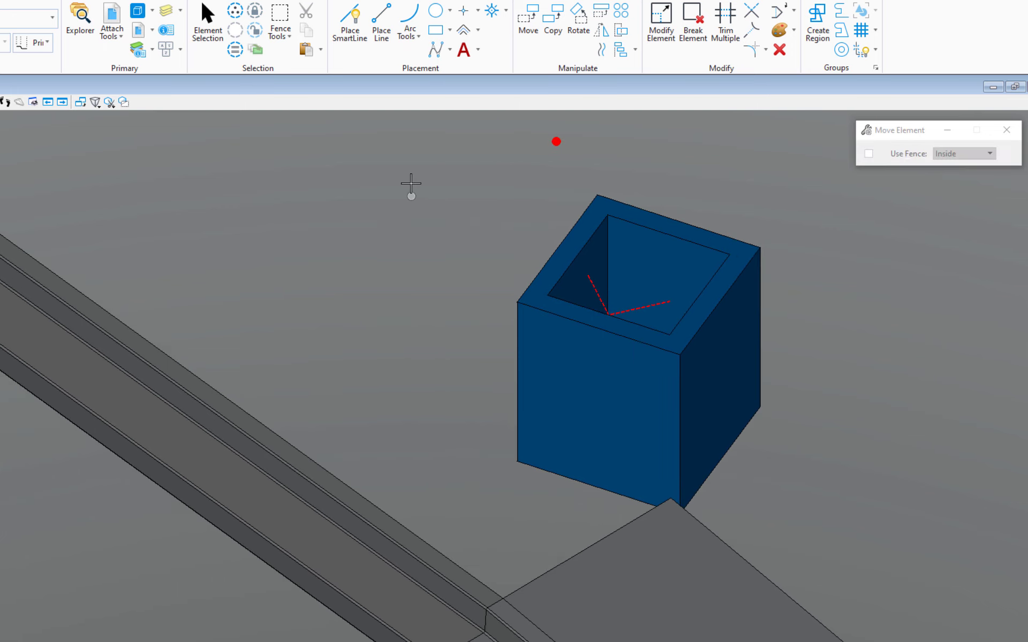
# Start a 3-point rotation of the utility vault about the midpoint of its curb-side top edge, with that edge's end corner as start point.
pyautogui.rightClick(374, 168)
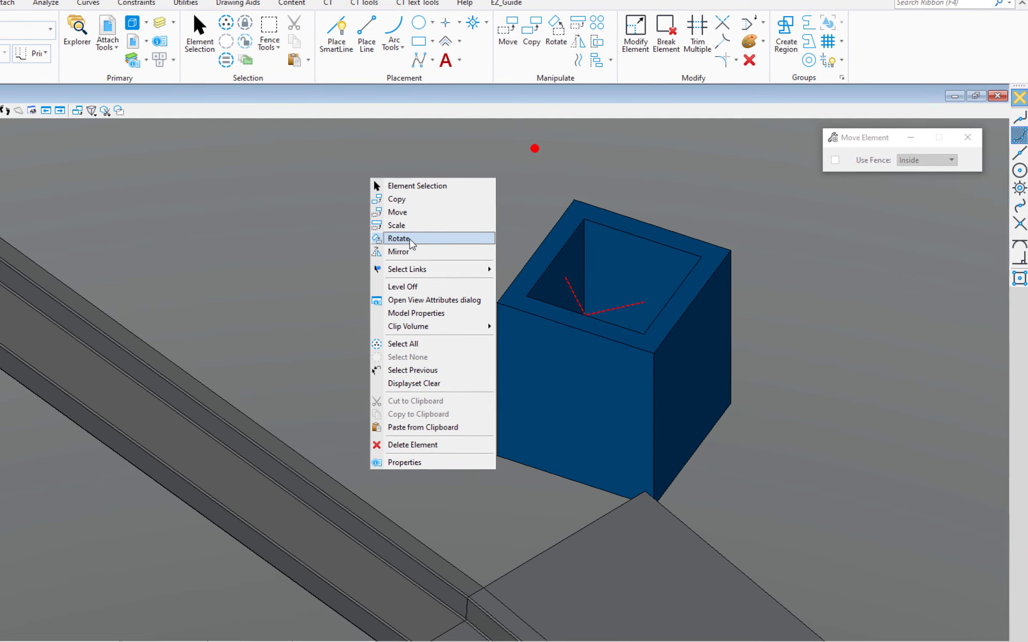
pyautogui.click(410, 239)
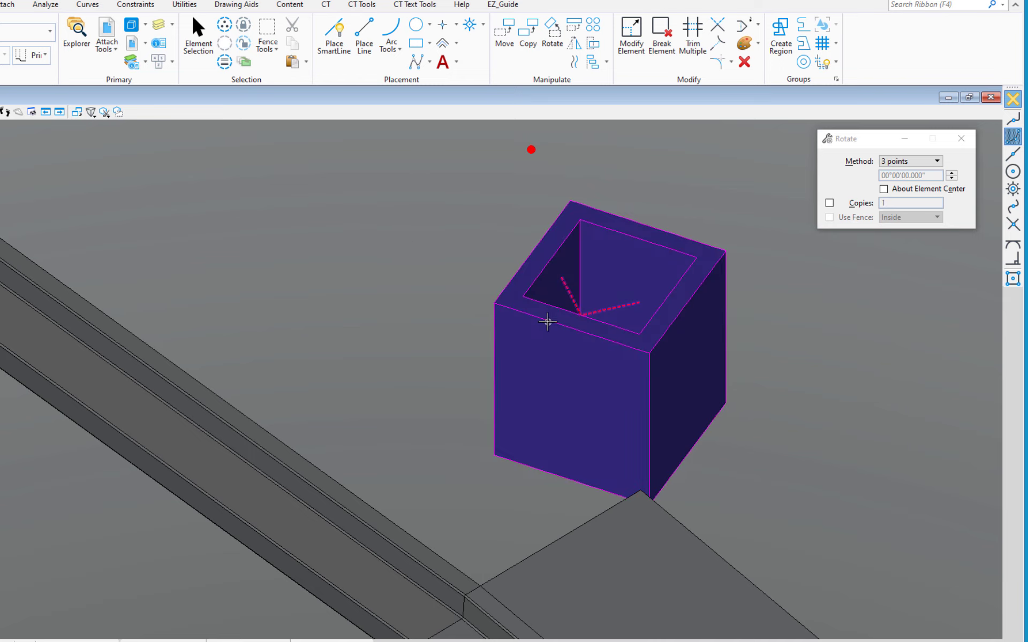
pyautogui.click(533, 318)
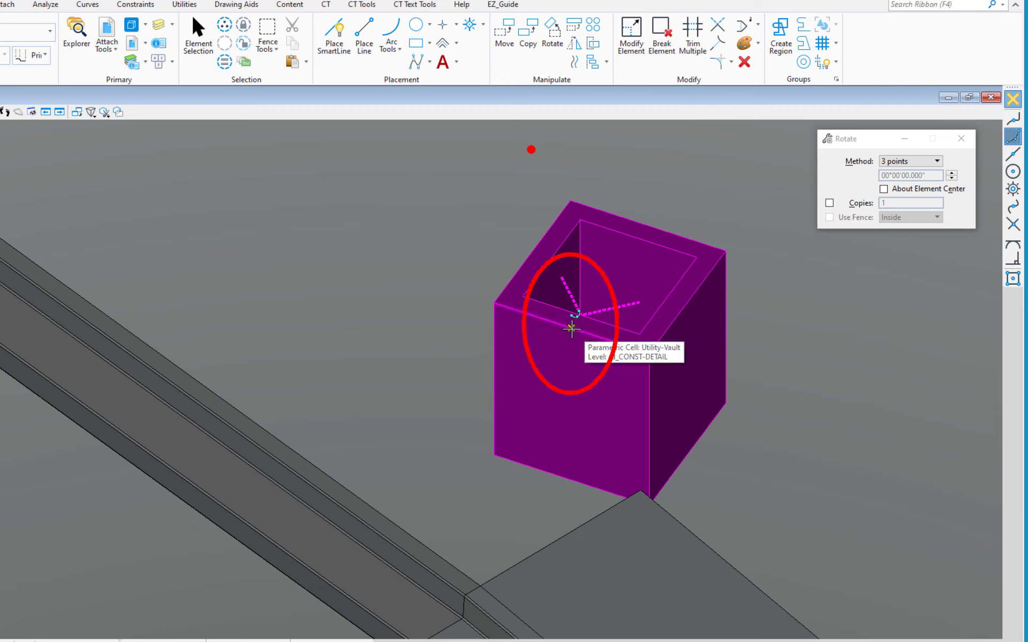
pyautogui.click(572, 329)
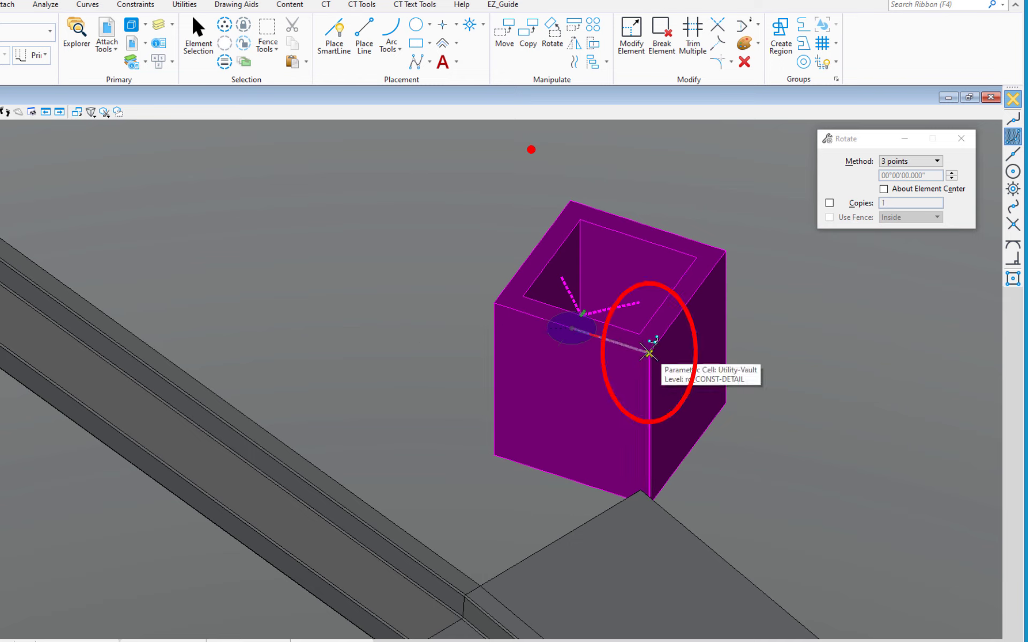
pyautogui.click(649, 353)
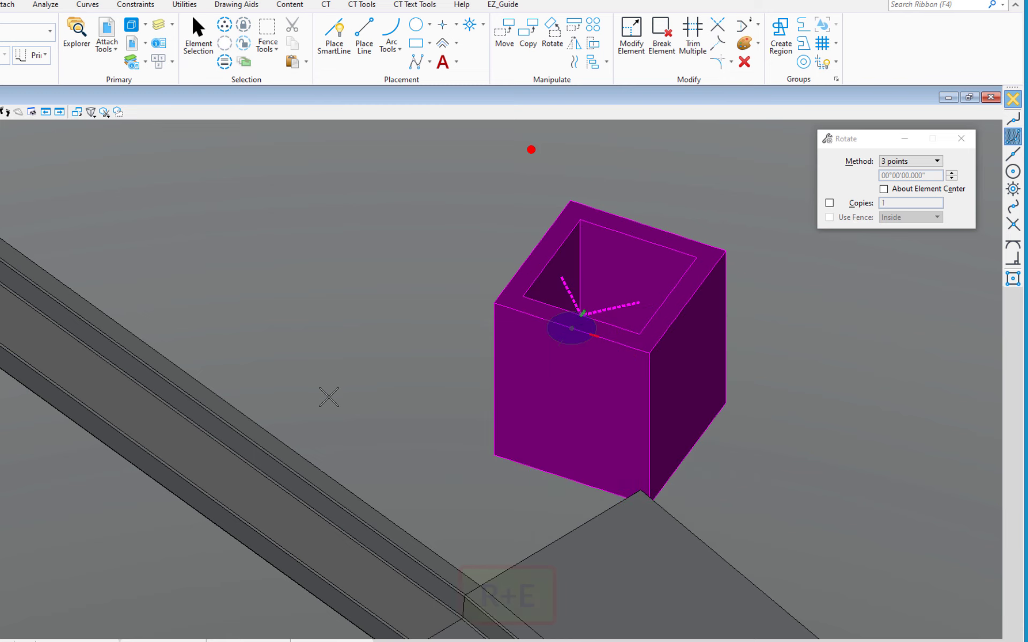
# Align the AccuDraw compass to the straight curb with Rotate to Element and finish the vault's rotation along the compass X axis.
pyautogui.press('r')
pyautogui.press('e')
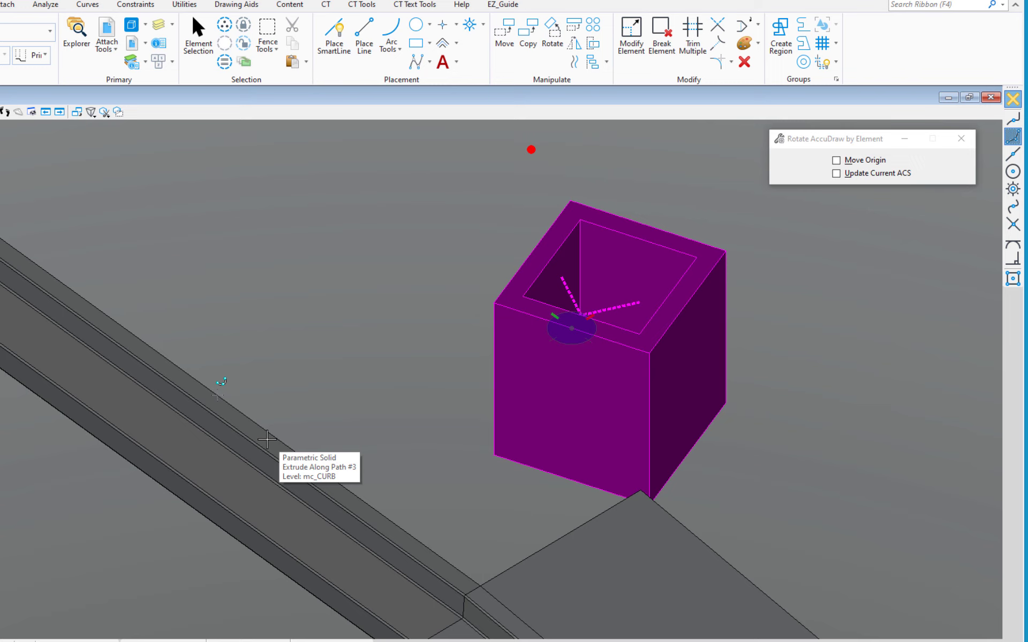
pyautogui.click(267, 439)
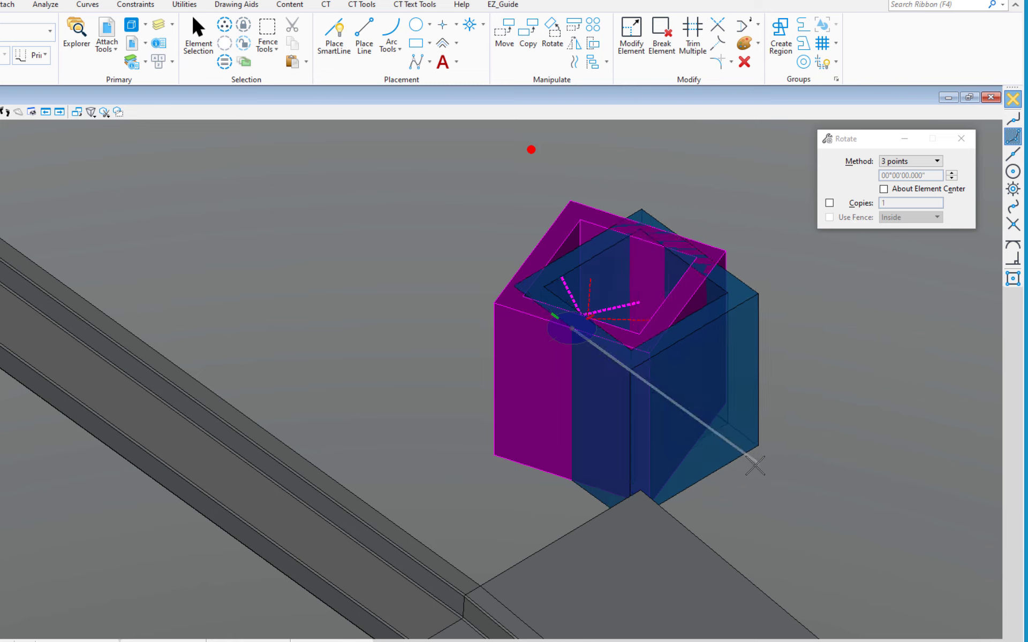
pyautogui.press('Return')
pyautogui.rightClick(821, 438)
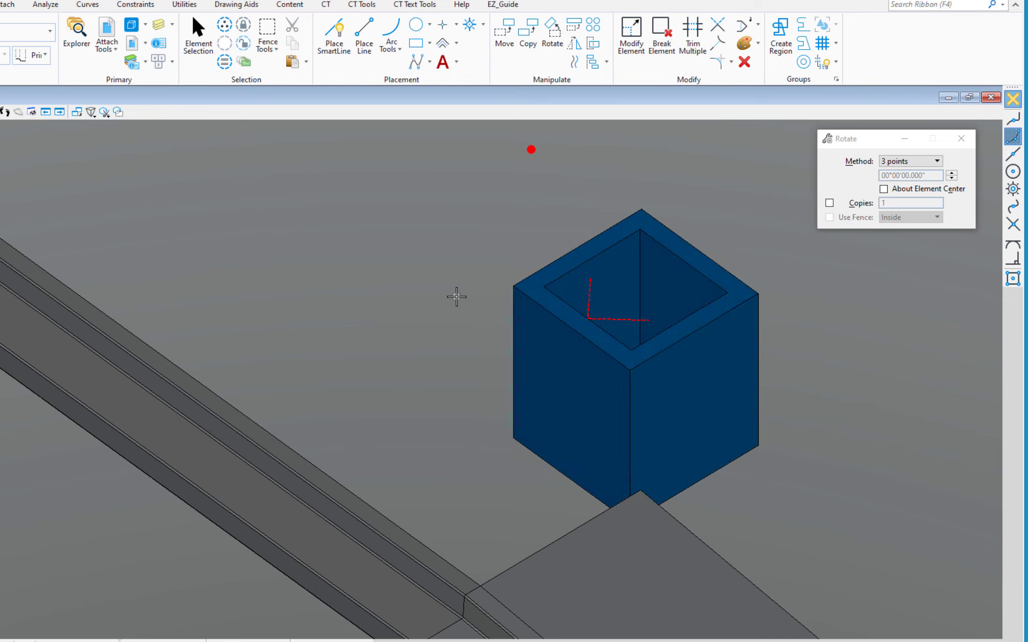
# Check the rotated vault's alignment with the curb in top view, and undo the rotation.
pyautogui.rightClick(442, 258)
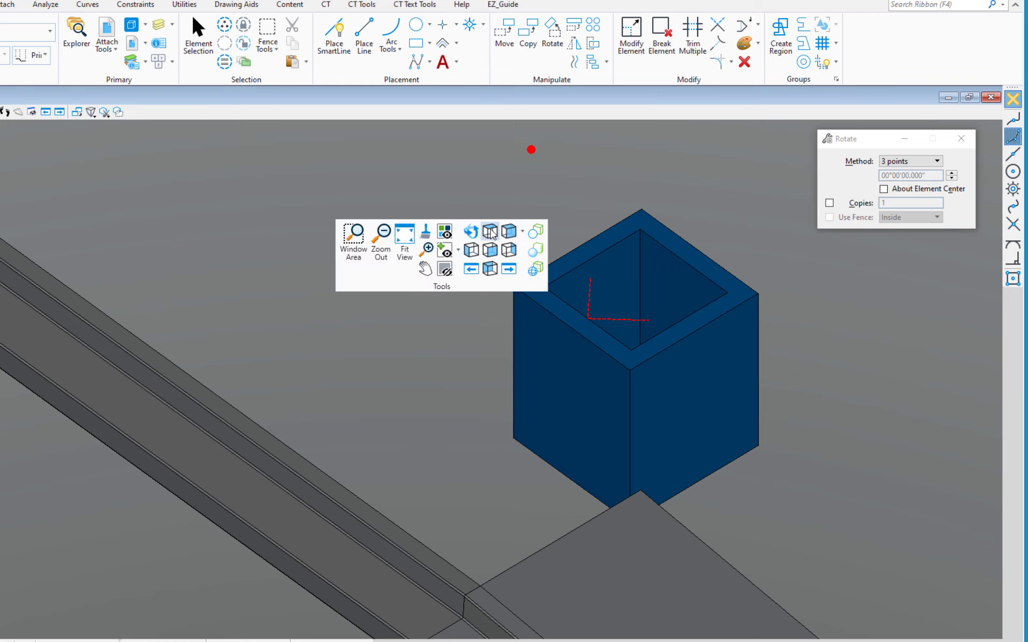
pyautogui.click(490, 234)
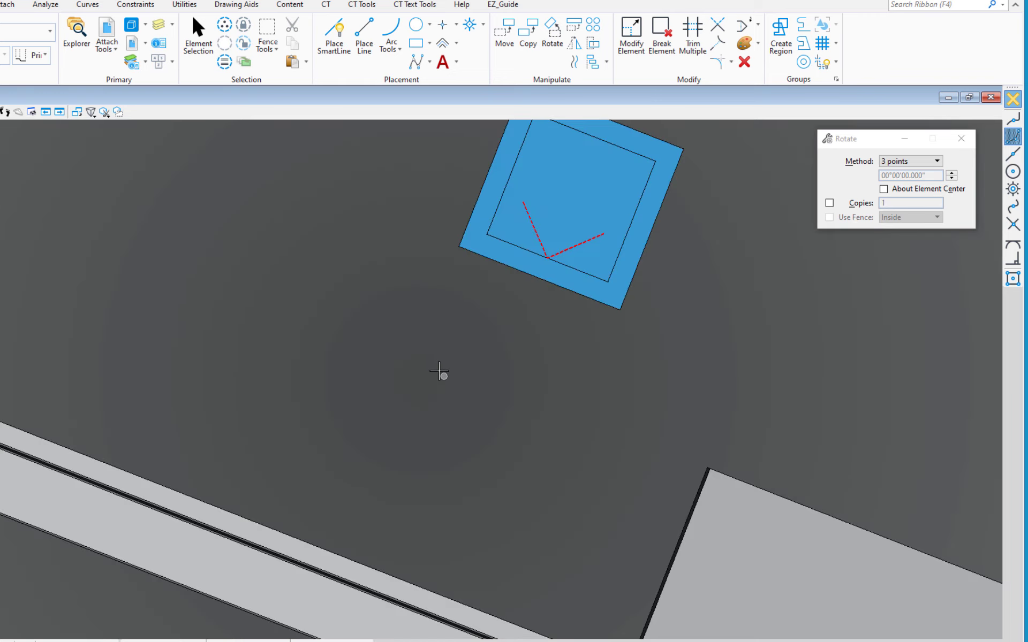
pyautogui.scroll(-2, 441, 374)
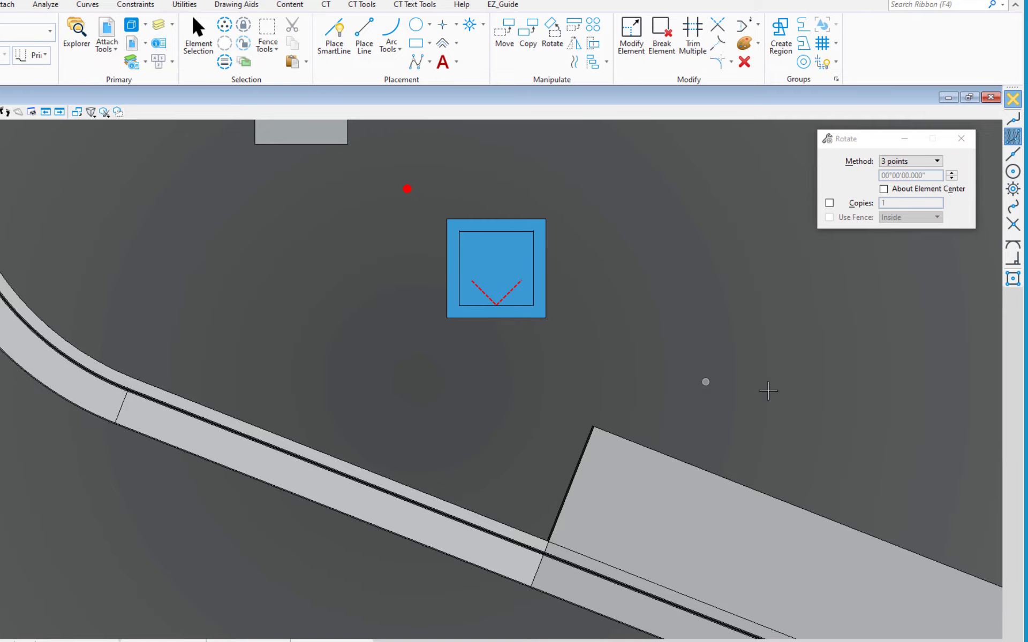
# Start placing the Utility-Vault parametric cell and set the AccuDraw origin at the driveway slab's top back corner nearest the curb joint.
pyautogui.keyDown('shift'); pyautogui.moveTo(796, 425); pyautogui.dragTo(74, 286, button='middle'); pyautogui.keyUp('shift')
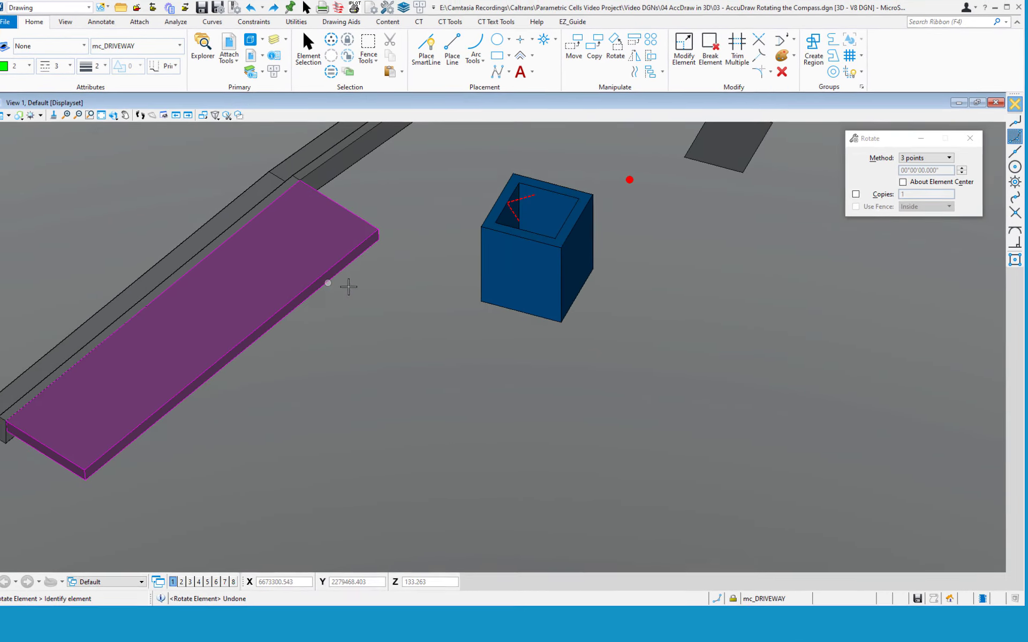
pyautogui.moveTo(347, 287)
pyautogui.keyDown('shift'); pyautogui.mouseDown(button='middle')
pyautogui.moveTo(578, 344)
pyautogui.moveTo(706, 417)
pyautogui.moveTo(674, 408)
pyautogui.moveTo(654, 349)
pyautogui.moveTo(668, 319)
pyautogui.moveTo(737, 290)
pyautogui.moveTo(723, 364)
pyautogui.mouseUp(button='middle'); pyautogui.keyUp('shift')
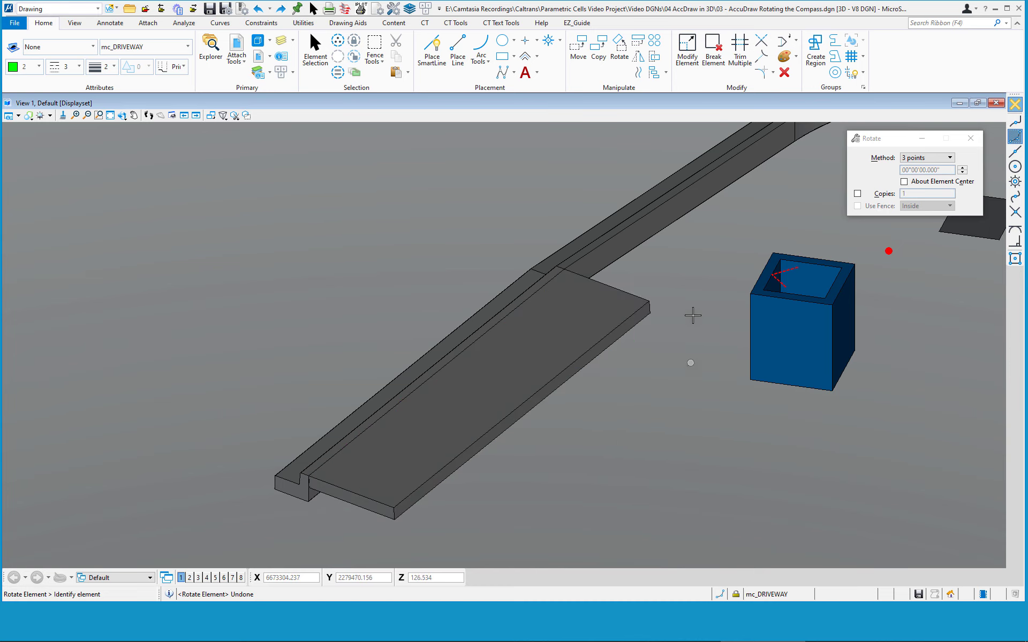
pyautogui.click(548, 40)
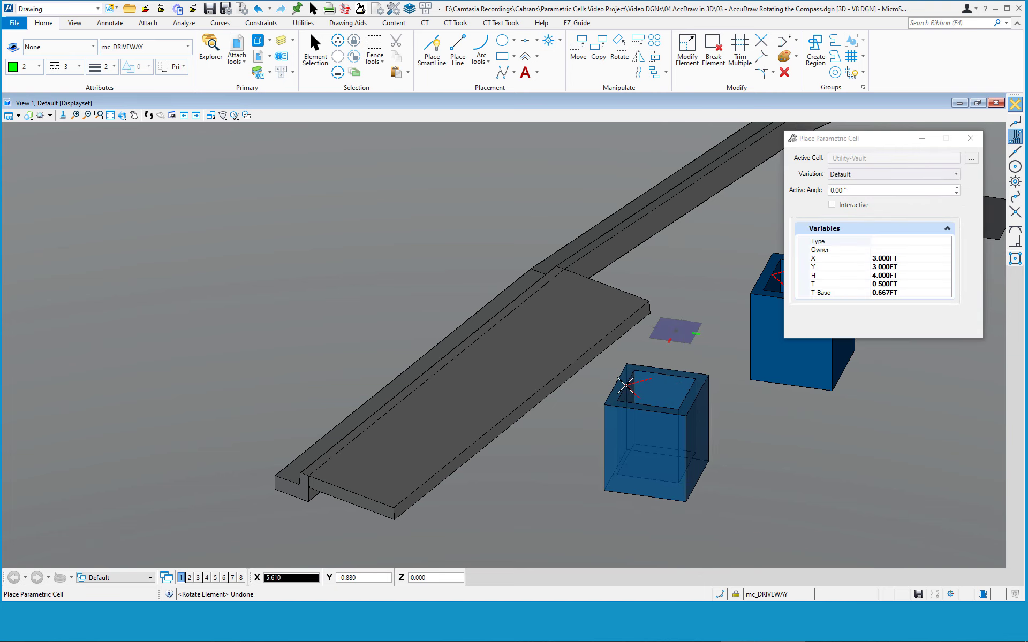
pyautogui.moveTo(625, 385); pyautogui.dragTo(552, 368, button='middle')
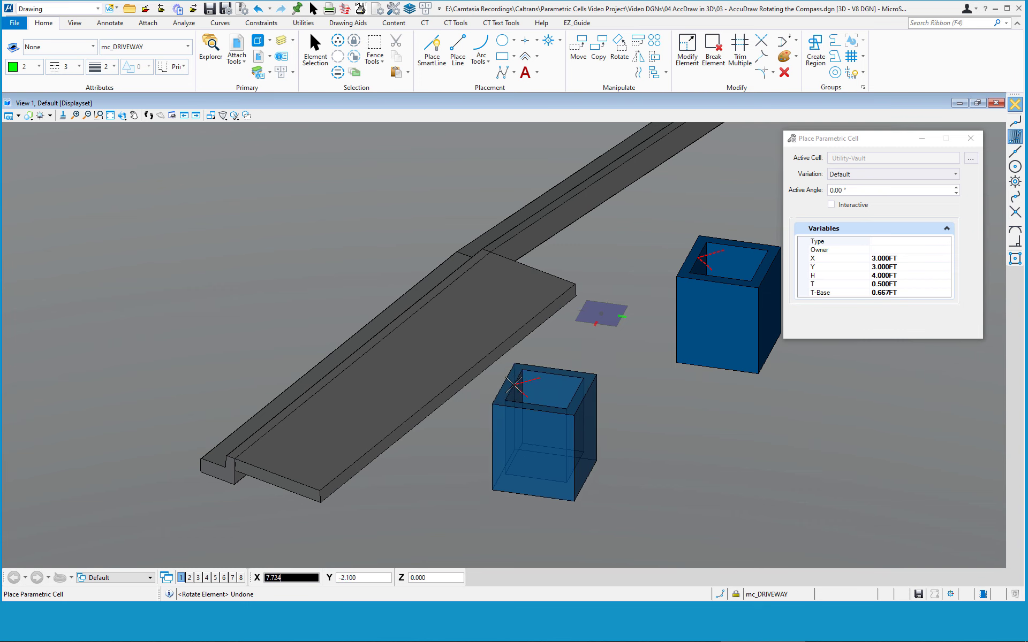
pyautogui.scroll(1, 519, 404)
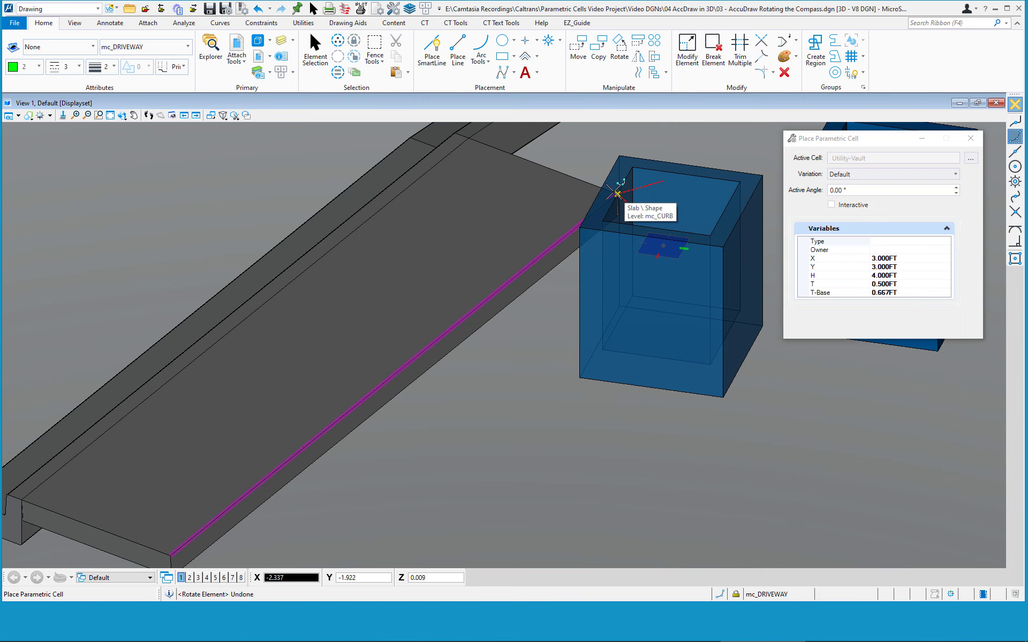
pyautogui.press('o')
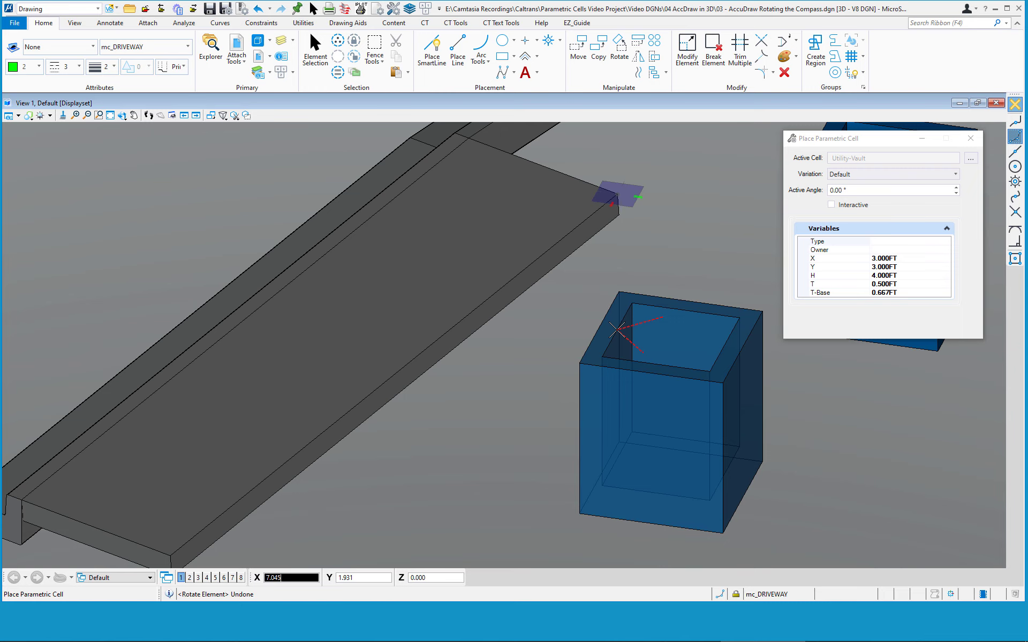
# Align the AccuDraw compass to the driveway slab's top surface with Rotate to Element.
pyautogui.press('r')
pyautogui.press('e')
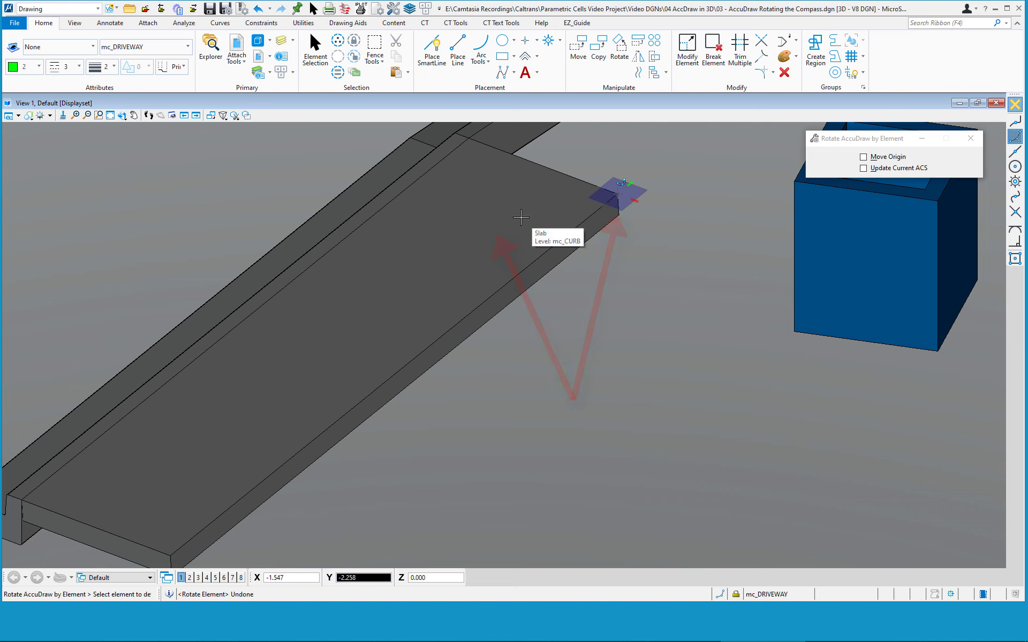
pyautogui.click(522, 218)
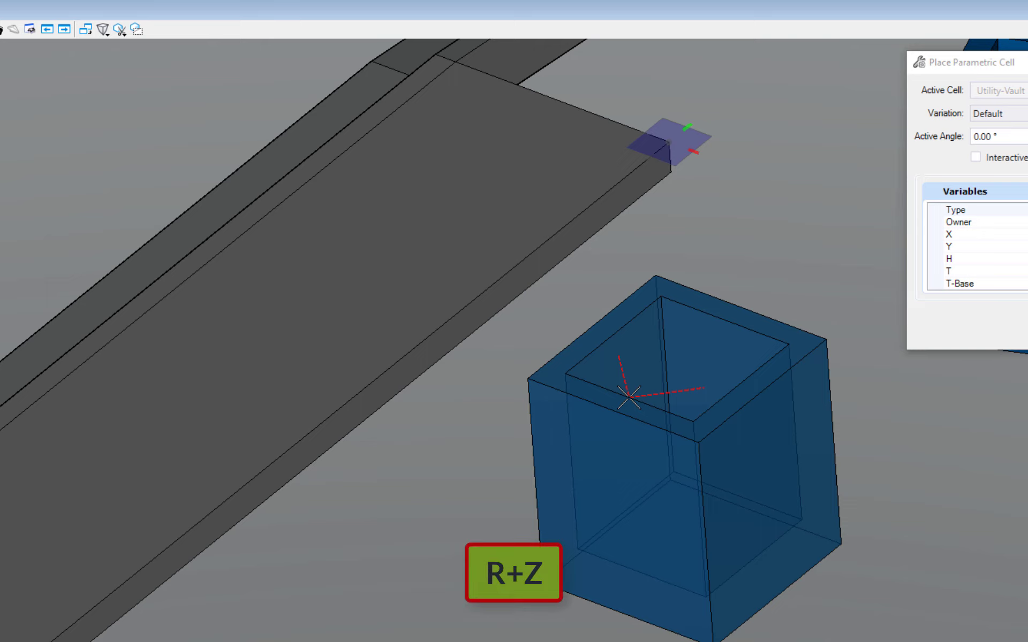
# Rotate the compass about its Z axis three times, place the vault against the driveway slab's back edge, and end the placement.
pyautogui.press('r')
pyautogui.press('z')
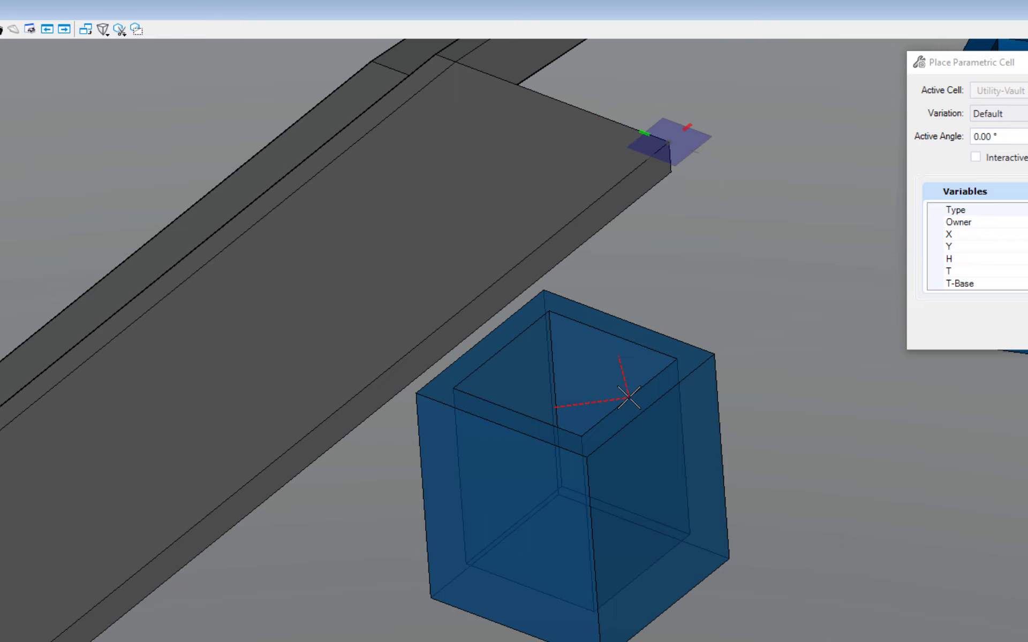
pyautogui.press('r')
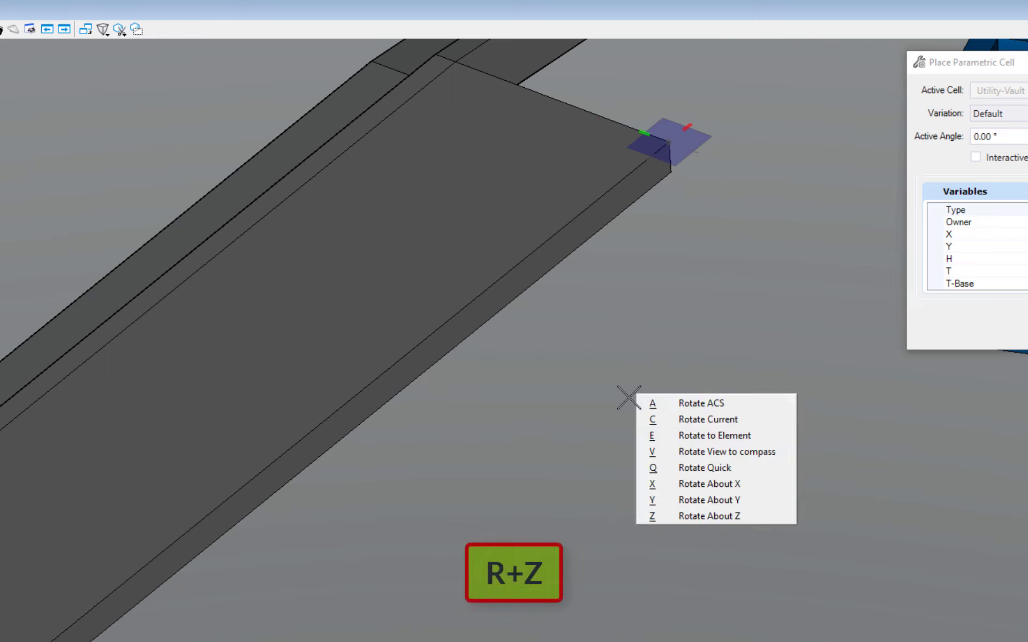
pyautogui.press('z')
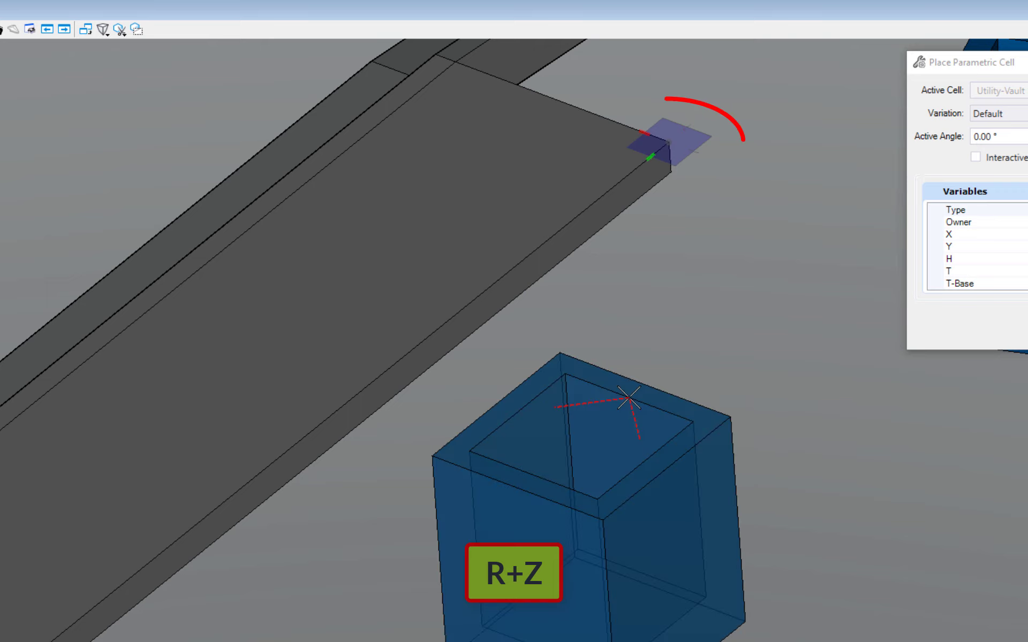
pyautogui.press('r')
pyautogui.press('z')
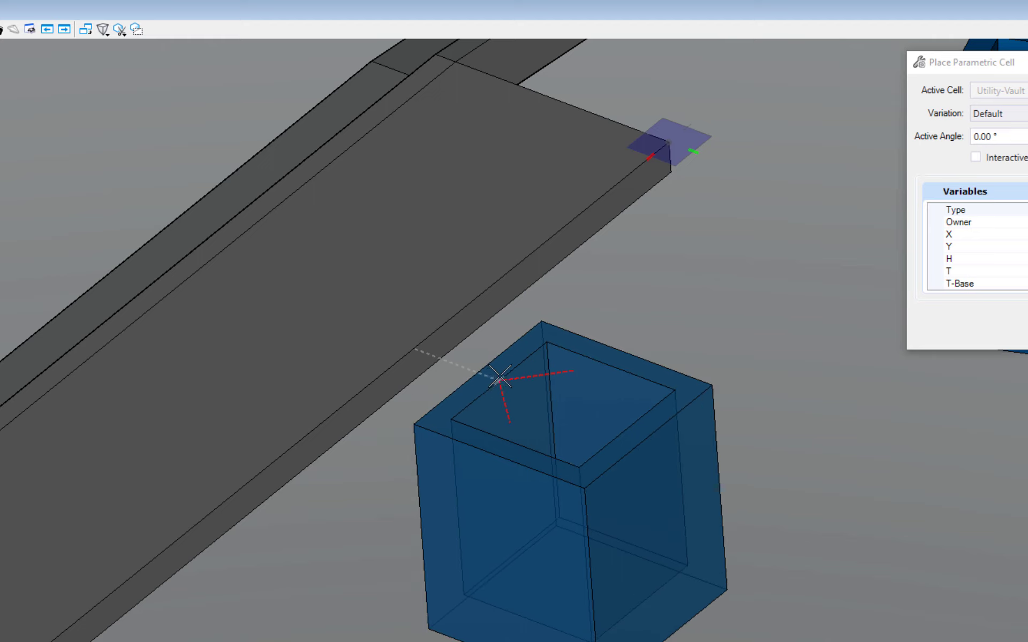
pyautogui.click(499, 376)
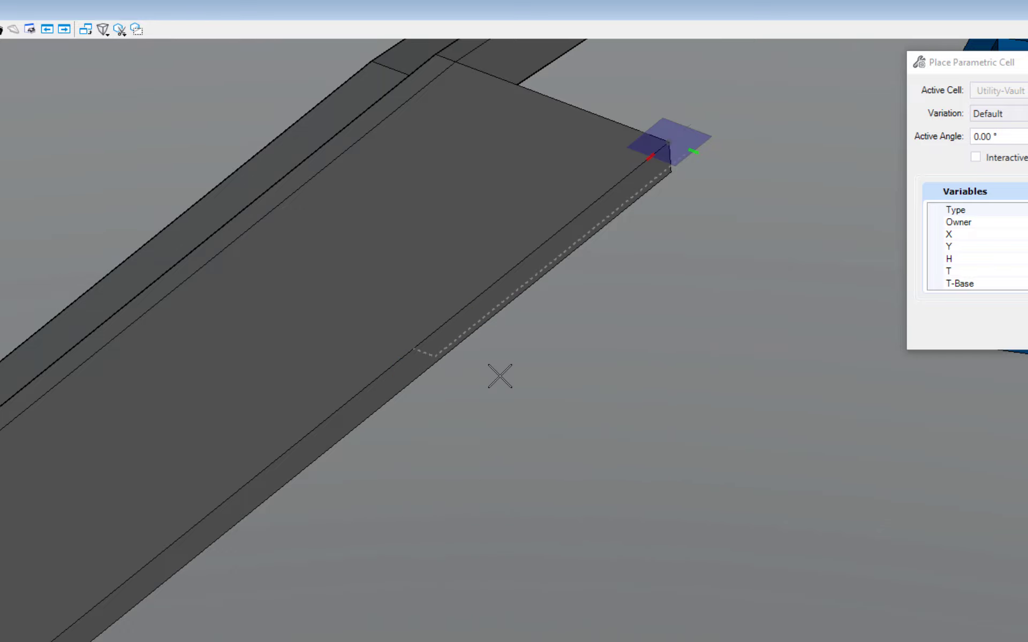
pyautogui.press('Escape')
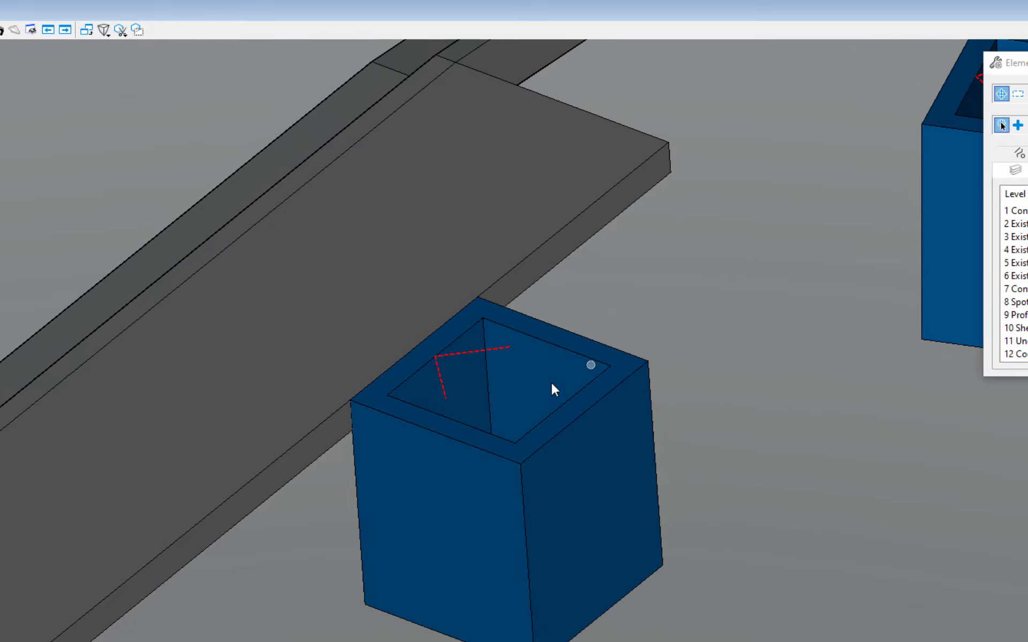
# Start a SmartLine at the driveway slab's top back corner, on the end face towards the straight curb.
pyautogui.keyDown('shift'); pyautogui.moveTo(497, 430); pyautogui.dragTo(475, 392, button='middle'); pyautogui.keyUp('shift')
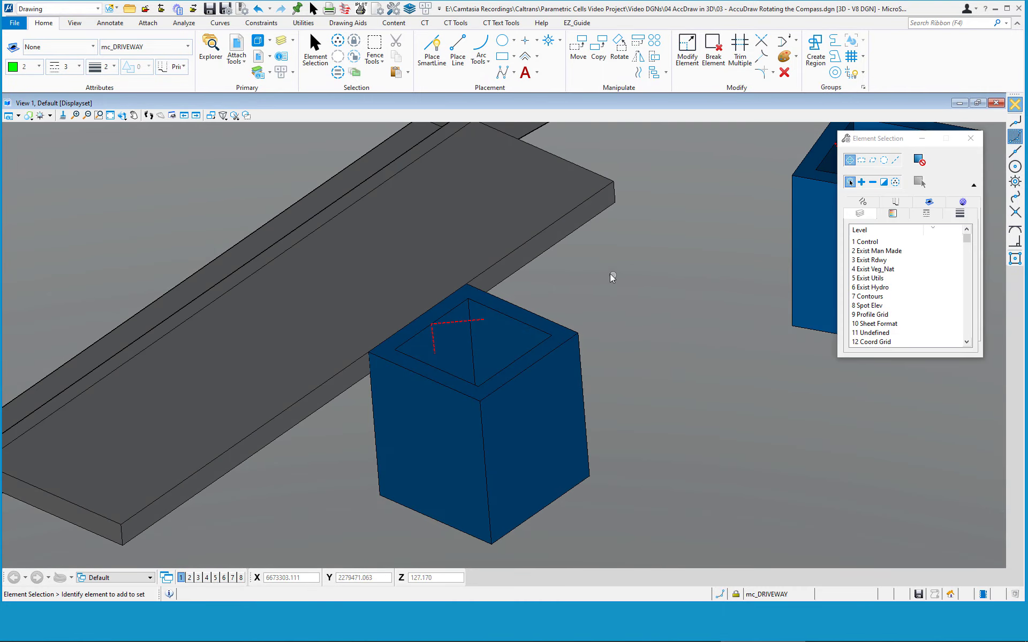
pyautogui.keyDown('shift'); pyautogui.moveTo(630, 294); pyautogui.dragTo(544, 298, button='middle'); pyautogui.keyUp('shift')
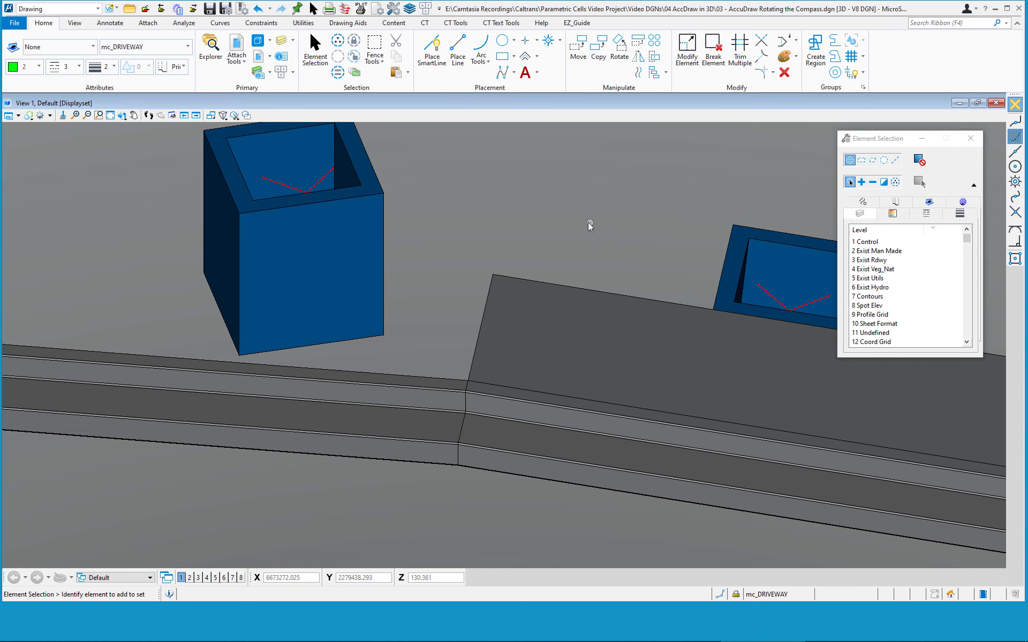
pyautogui.keyDown('shift'); pyautogui.moveTo(534, 236); pyautogui.dragTo(529, 301, button='middle'); pyautogui.keyUp('shift')
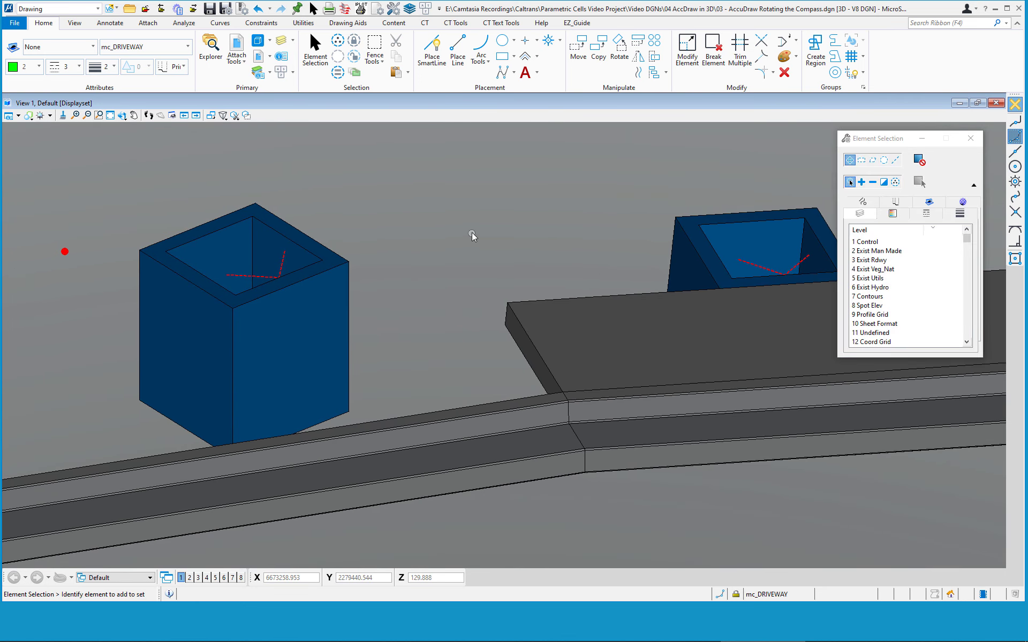
pyautogui.click(433, 54)
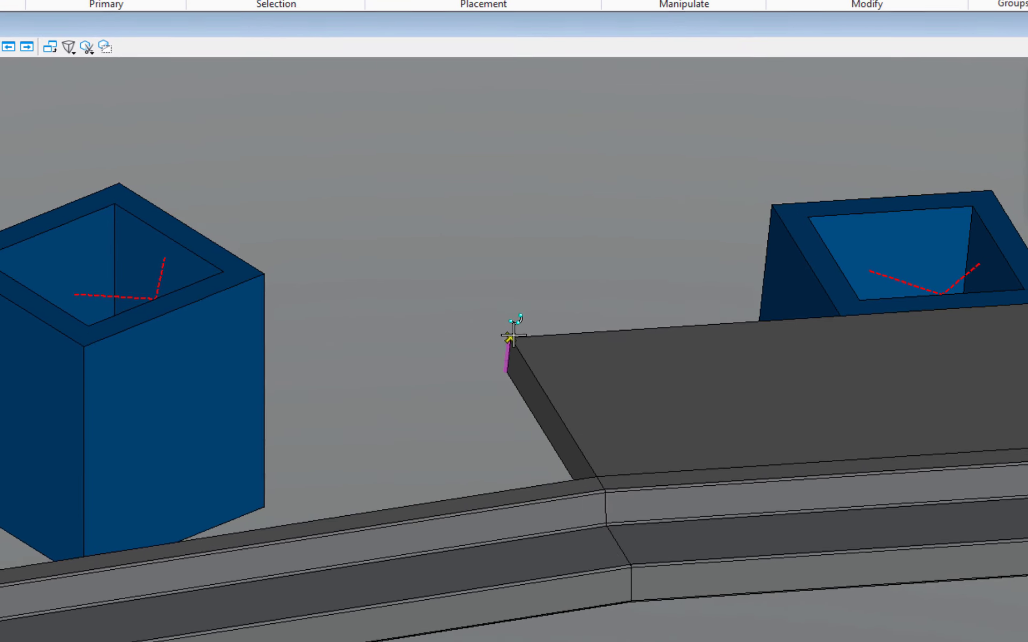
pyautogui.click(508, 301)
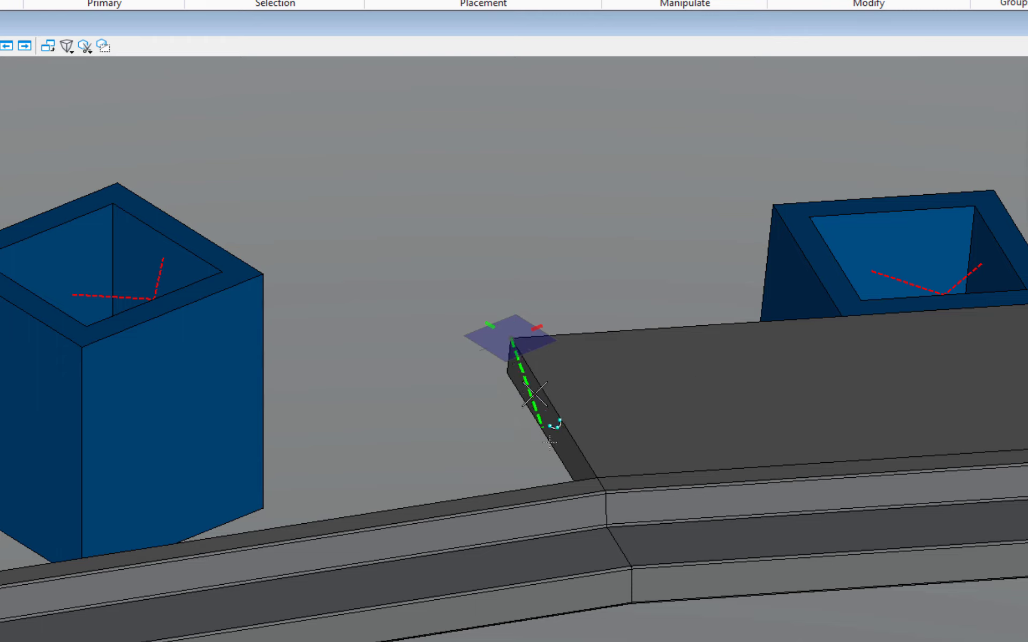
pyautogui.scroll(2, 533, 409)
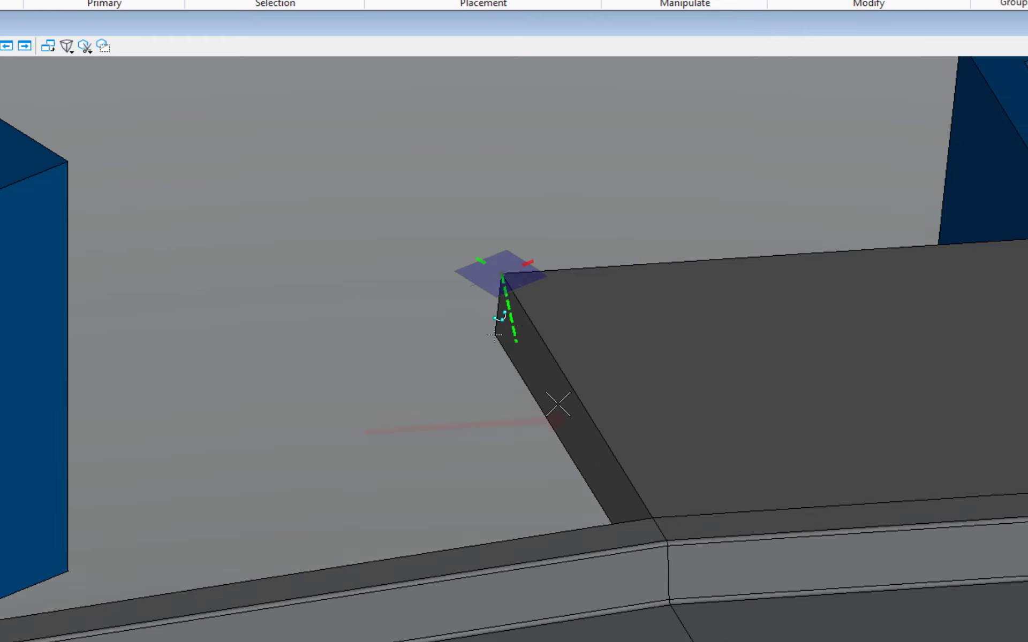
# Align the AccuDraw compass to the driveway slab's end face with Rotate to Element.
pyautogui.press('r')
pyautogui.press('e')
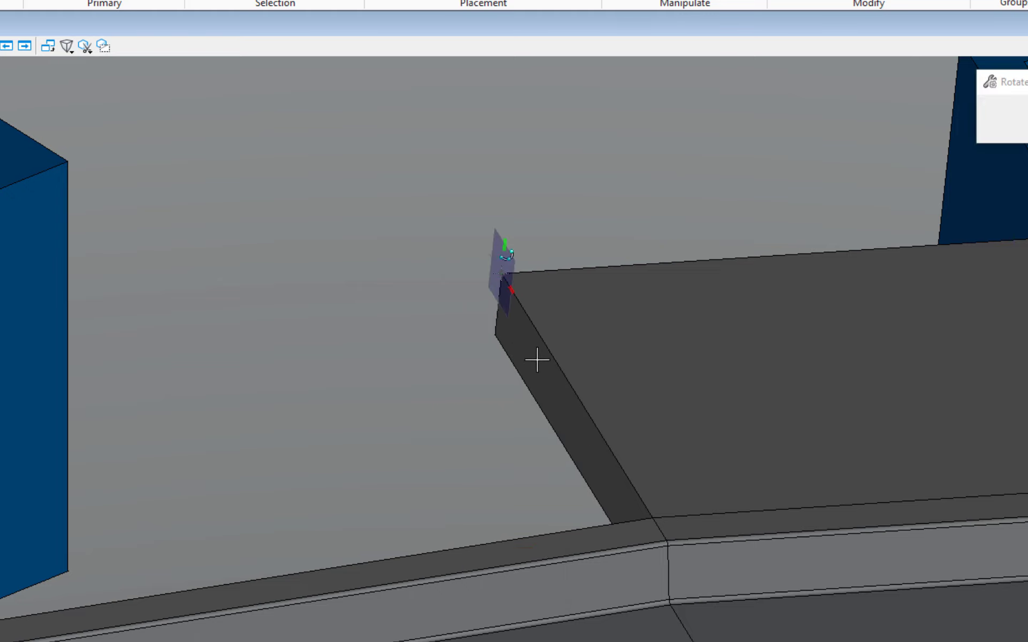
pyautogui.click(545, 384)
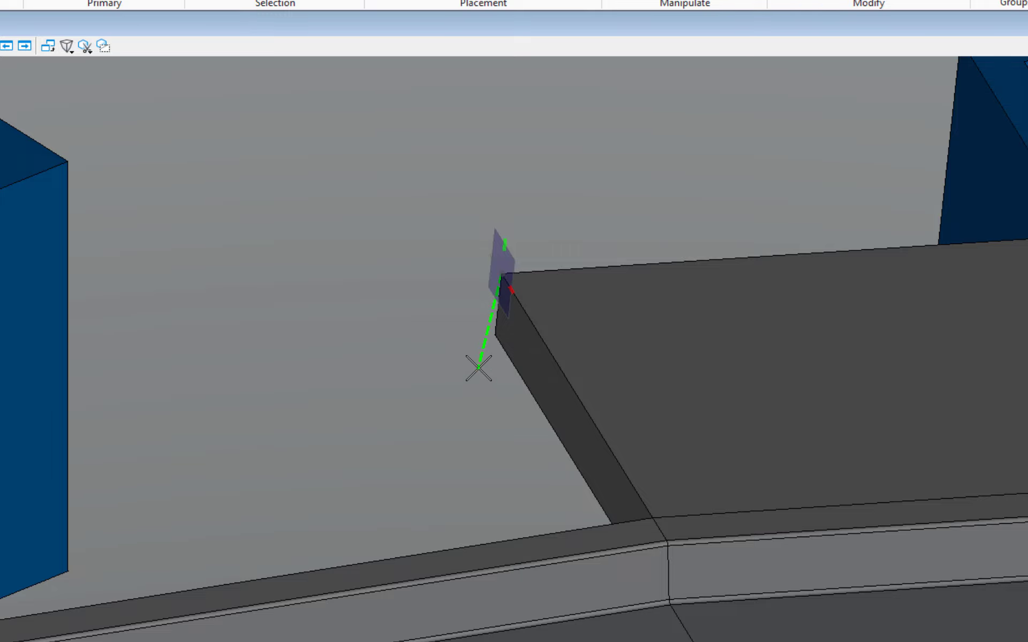
pyautogui.moveTo(490, 354)
pyautogui.keyDown('shift'); pyautogui.mouseDown(button='middle')
pyautogui.moveTo(623, 380)
pyautogui.moveTo(667, 360)
pyautogui.mouseUp(button='middle'); pyautogui.keyUp('shift')
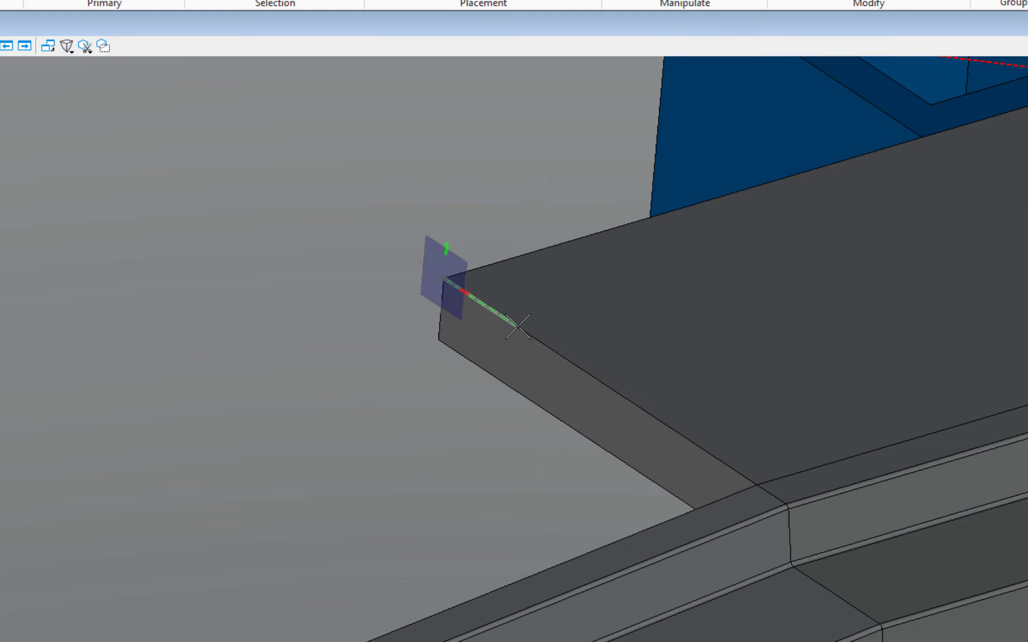
# Rotate the compass about its X axis, about Y and again about X at the slab corner, and cancel the SmartLine.
pyautogui.press('r')
pyautogui.press('x')
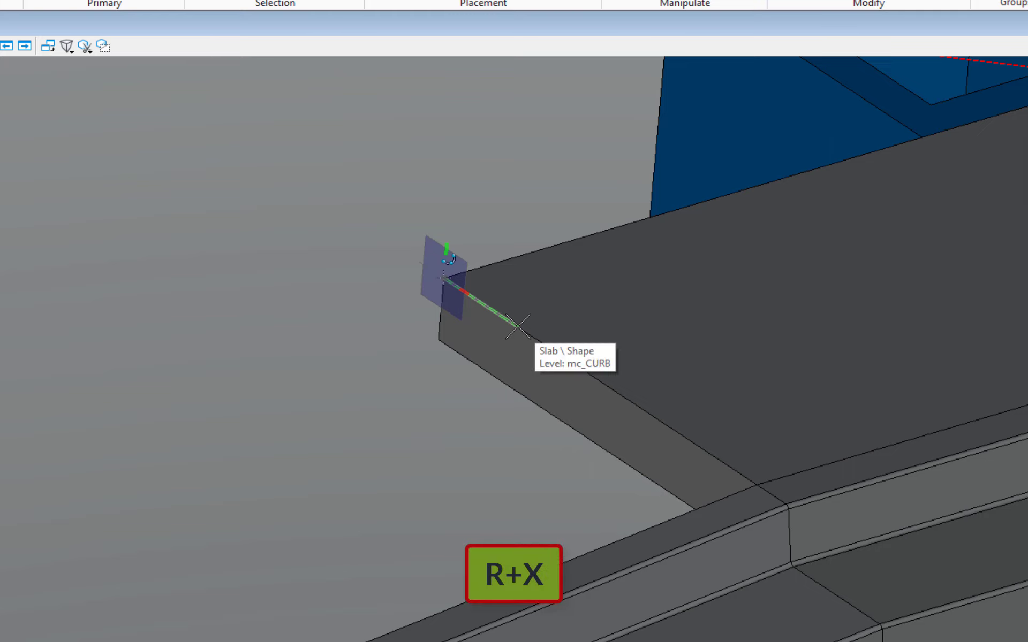
pyautogui.press('r')
pyautogui.press('x')
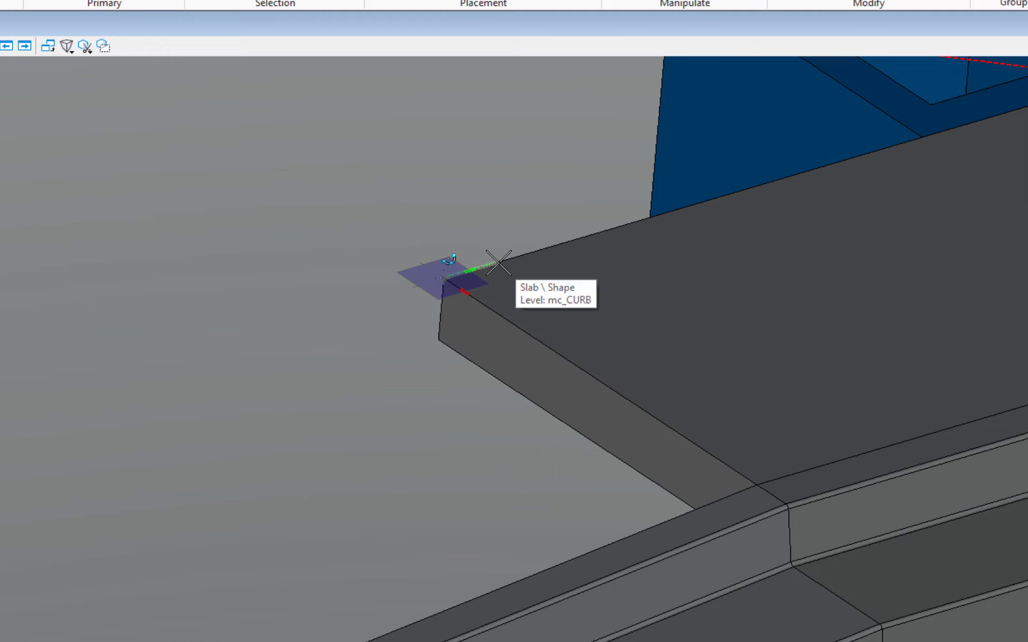
pyautogui.press('r')
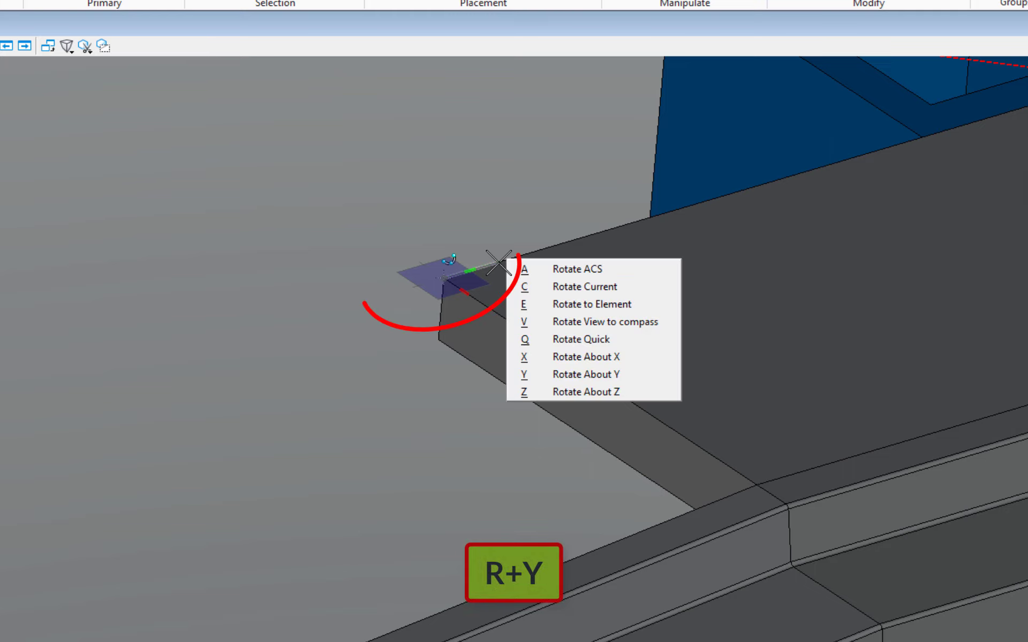
pyautogui.press('y')
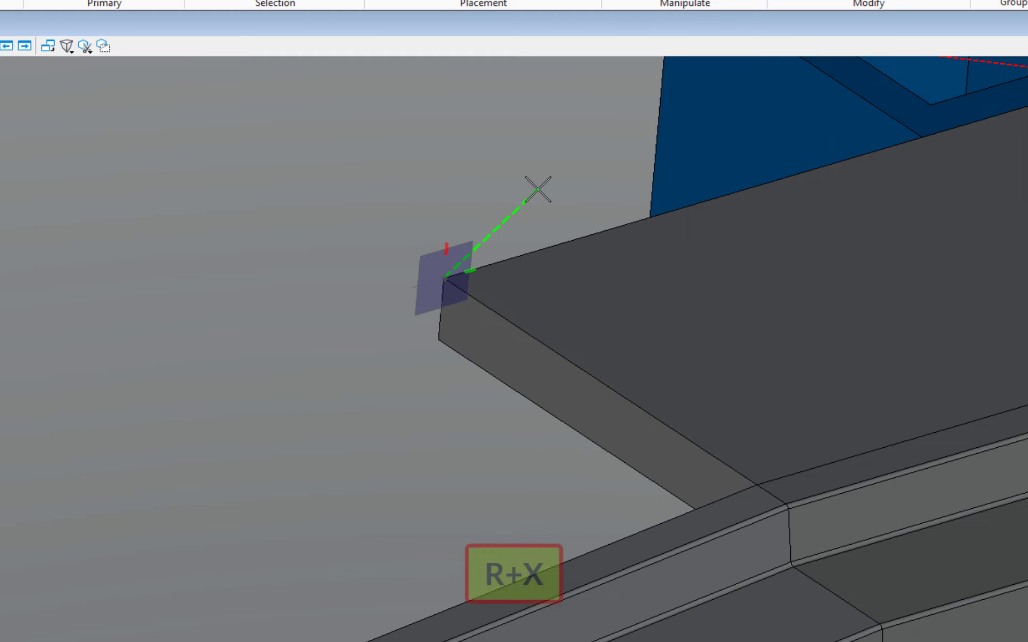
pyautogui.press('r')
pyautogui.press('x')
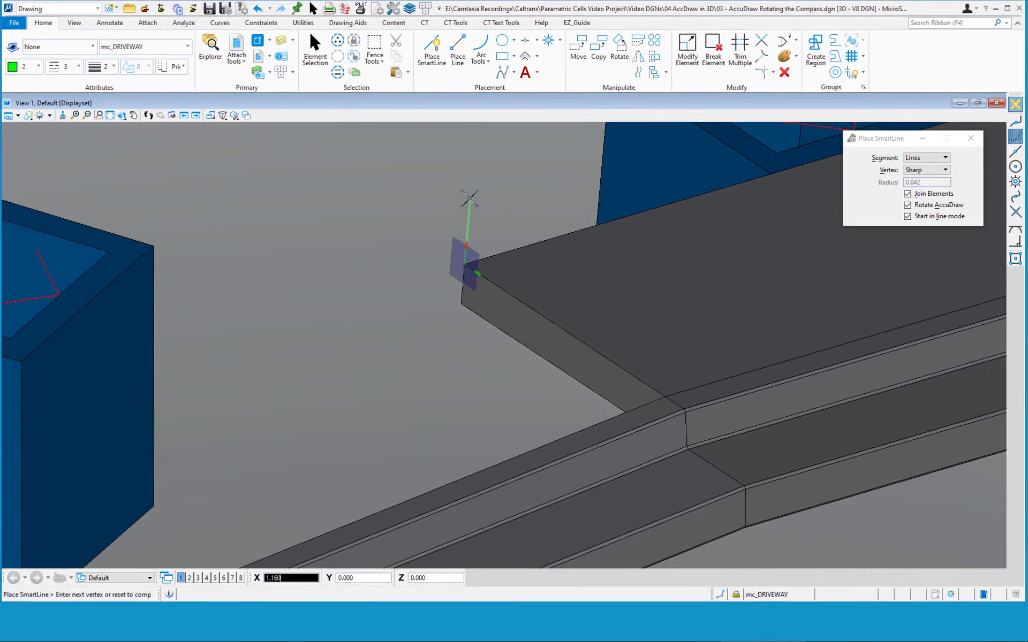
pyautogui.rightClick(409, 273)
# Examine the placed vault against the sloped driveway from the side and in top view, and the driveway's joint with the curb up close.
pyautogui.scroll(-5, 401, 284)
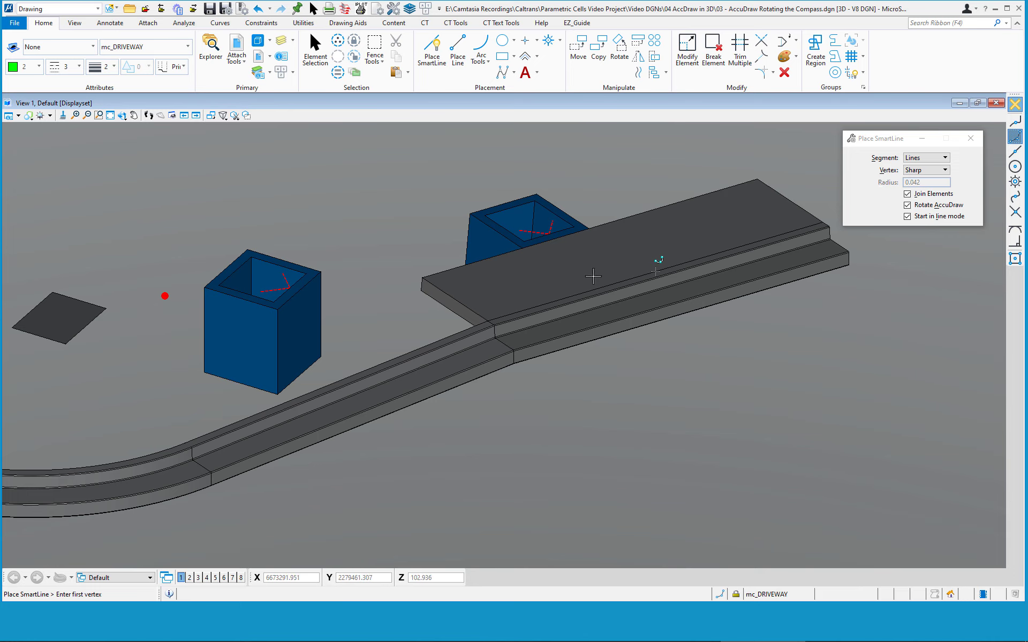
pyautogui.keyDown('shift'); pyautogui.moveTo(593, 276); pyautogui.dragTo(626, 395, button='middle'); pyautogui.keyUp('shift')
pyautogui.scroll(-1, 564, 384)
pyautogui.keyDown('shift'); pyautogui.moveTo(697, 404); pyautogui.dragTo(557, 284, button='middle'); pyautogui.keyUp('shift')
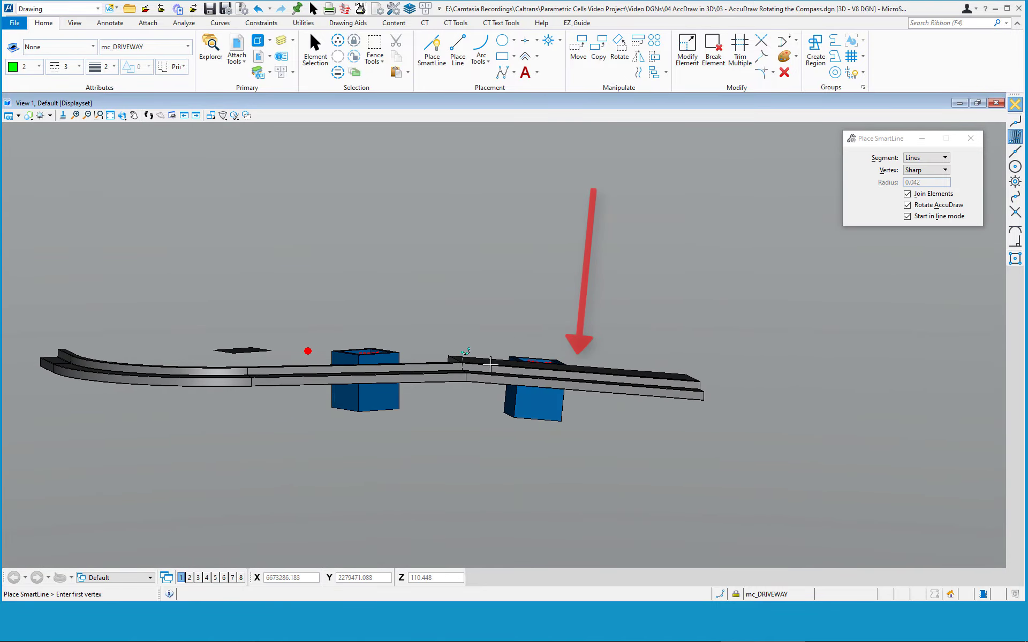
pyautogui.keyDown('shift'); pyautogui.moveTo(581, 356); pyautogui.dragTo(568, 427, button='middle'); pyautogui.keyUp('shift')
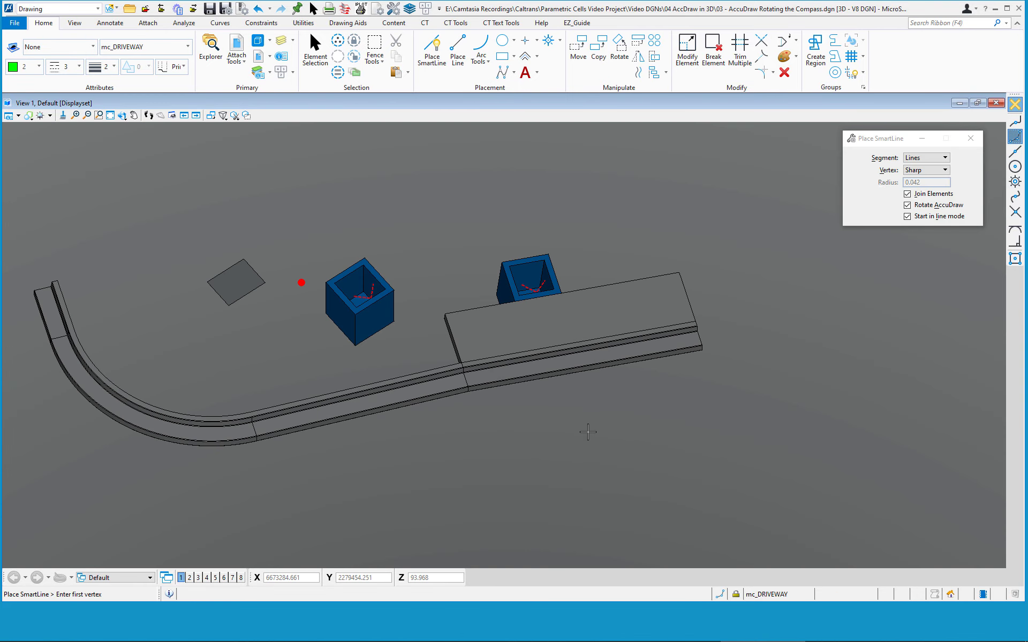
pyautogui.keyDown('shift'); pyautogui.rightClick(606, 242); pyautogui.keyUp('shift')
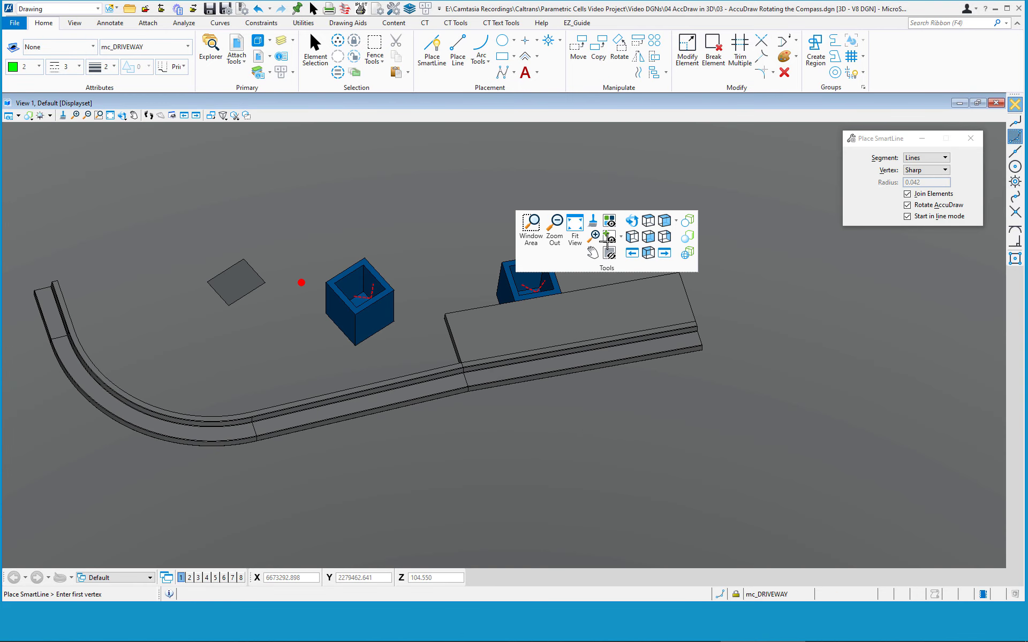
pyautogui.click(649, 222)
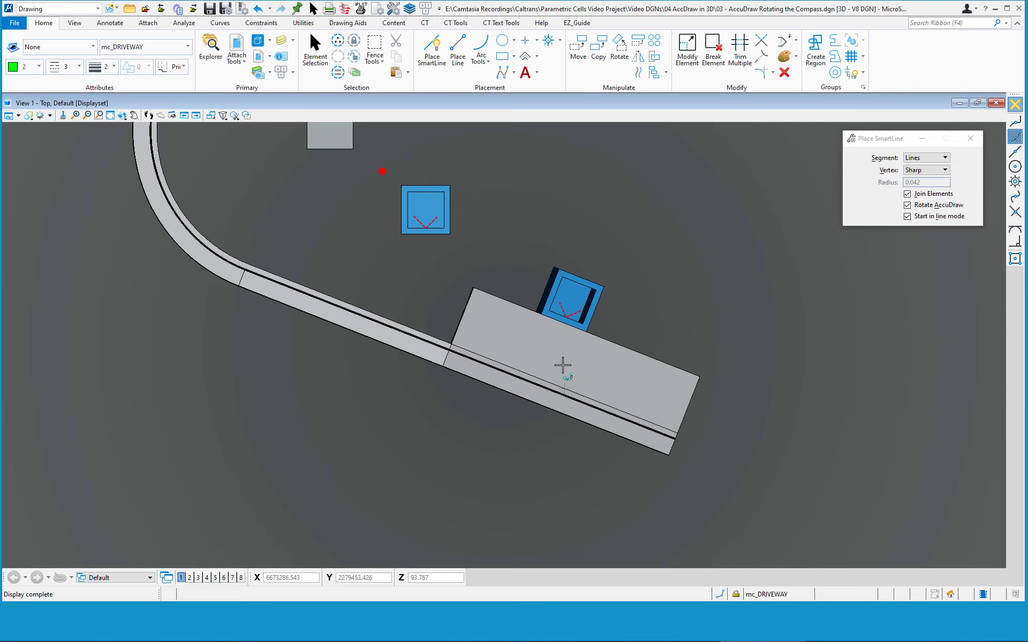
pyautogui.keyDown('shift'); pyautogui.moveTo(500, 321); pyautogui.dragTo(699, 381, button='middle'); pyautogui.keyUp('shift')
pyautogui.scroll(3, 450, 412)
pyautogui.keyDown('shift'); pyautogui.middleClick(532, 286); pyautogui.keyUp('shift')
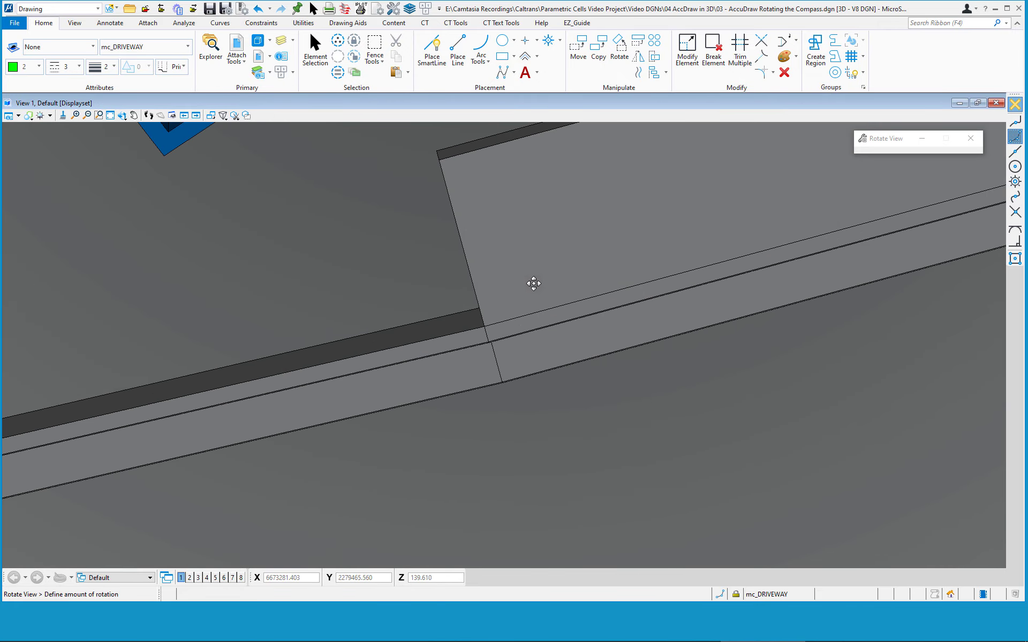
pyautogui.middleClick(486, 327)
pyautogui.keyDown('shift'); pyautogui.moveTo(489, 352); pyautogui.dragTo(379, 408, button='middle'); pyautogui.keyUp('shift')
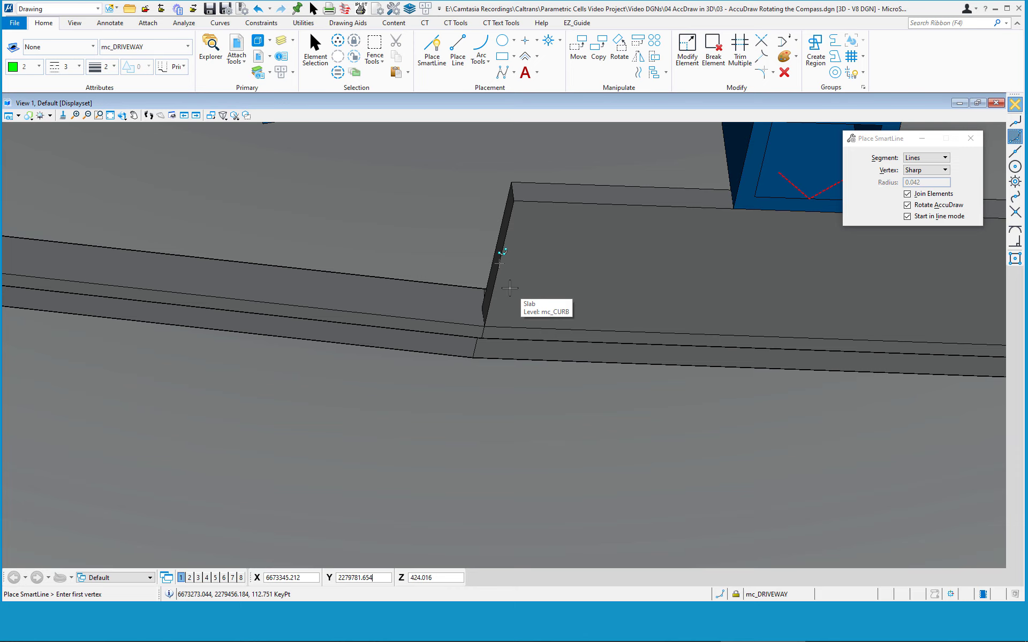
# Set the AccuDraw origin midway along the driveway slab's end edge and align the compass to the slab's top face with Rotate to Element.
pyautogui.keyDown('ctrl'); pyautogui.middleClick(501, 264); pyautogui.keyUp('ctrl')
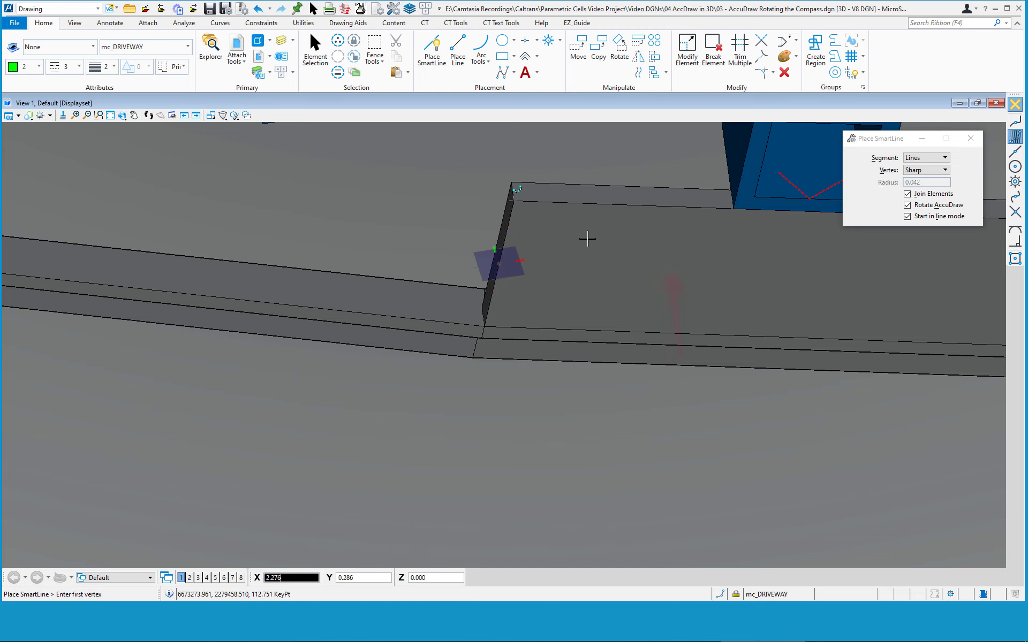
pyautogui.press('r')
pyautogui.press('e')
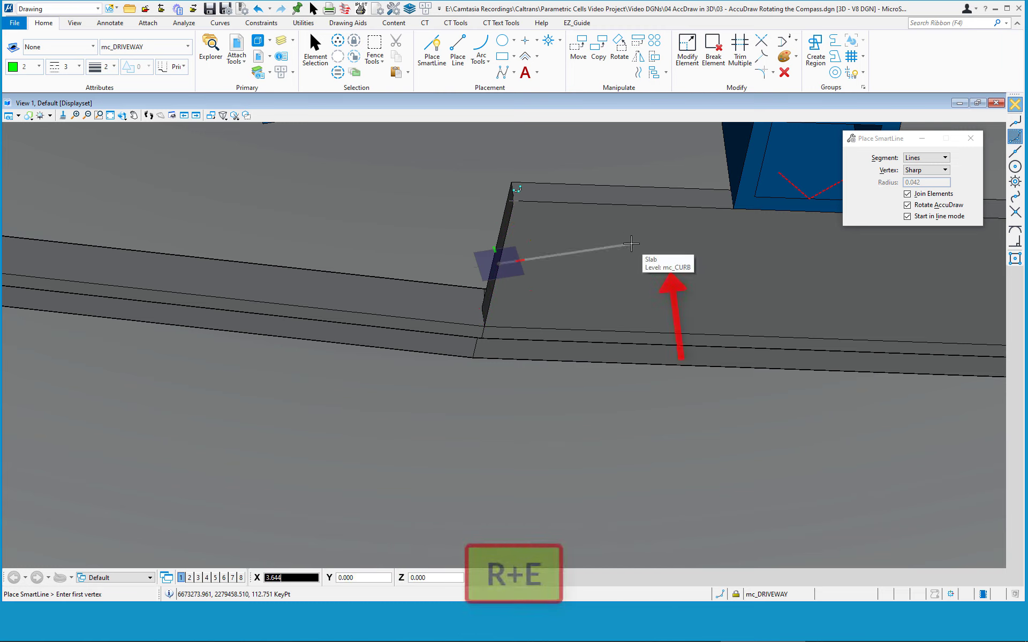
pyautogui.press('r')
pyautogui.press('e')
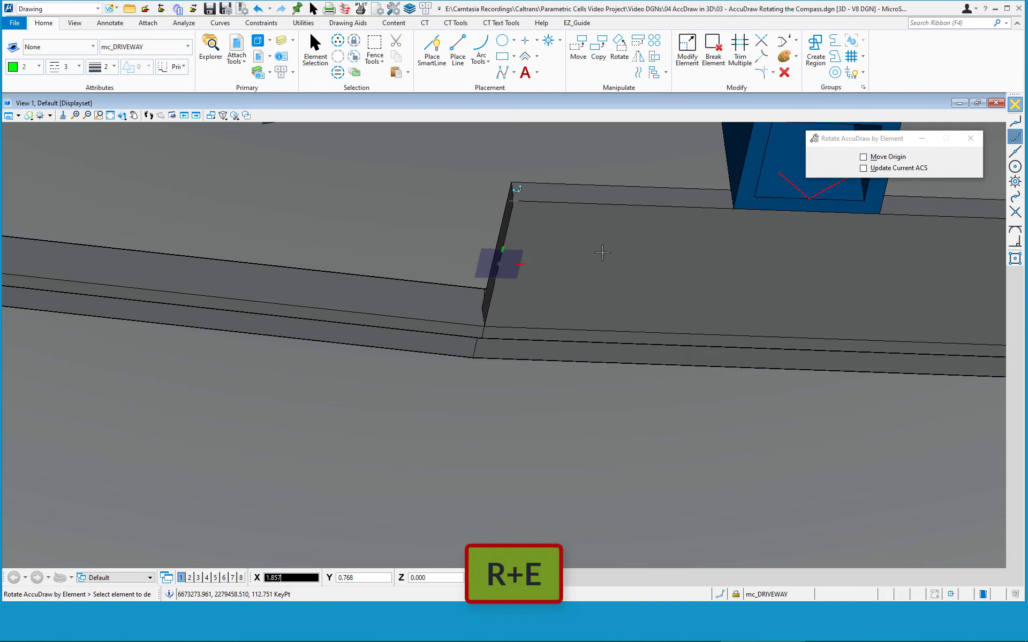
pyautogui.click(582, 239)
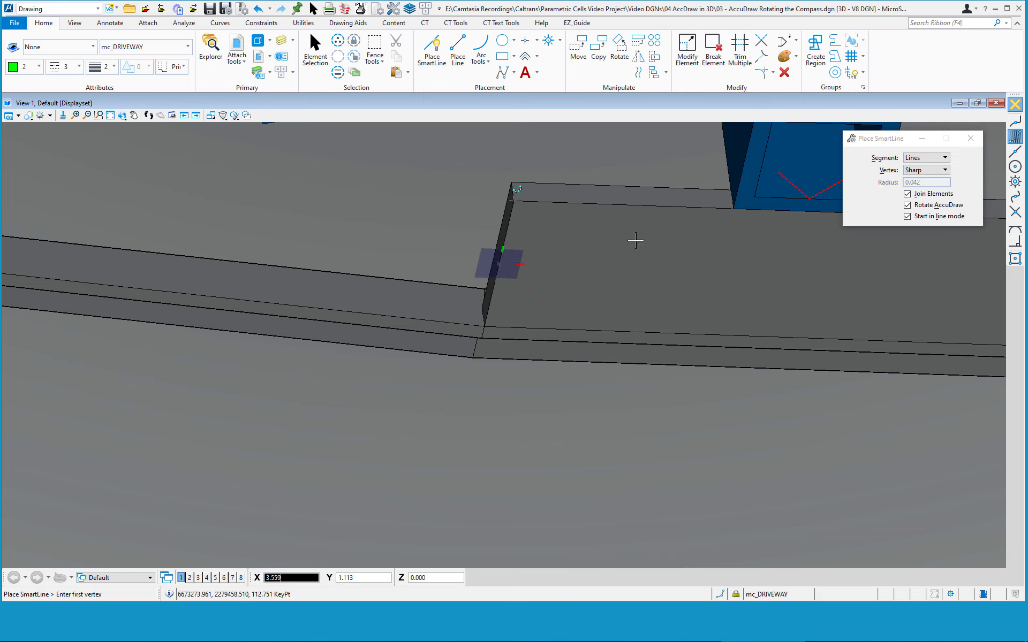
# Rotate the view to match the AccuDraw compass plane, looking squarely onto the sloped driveway slab and the vault behind it.
pyautogui.press('r')
pyautogui.press('v')
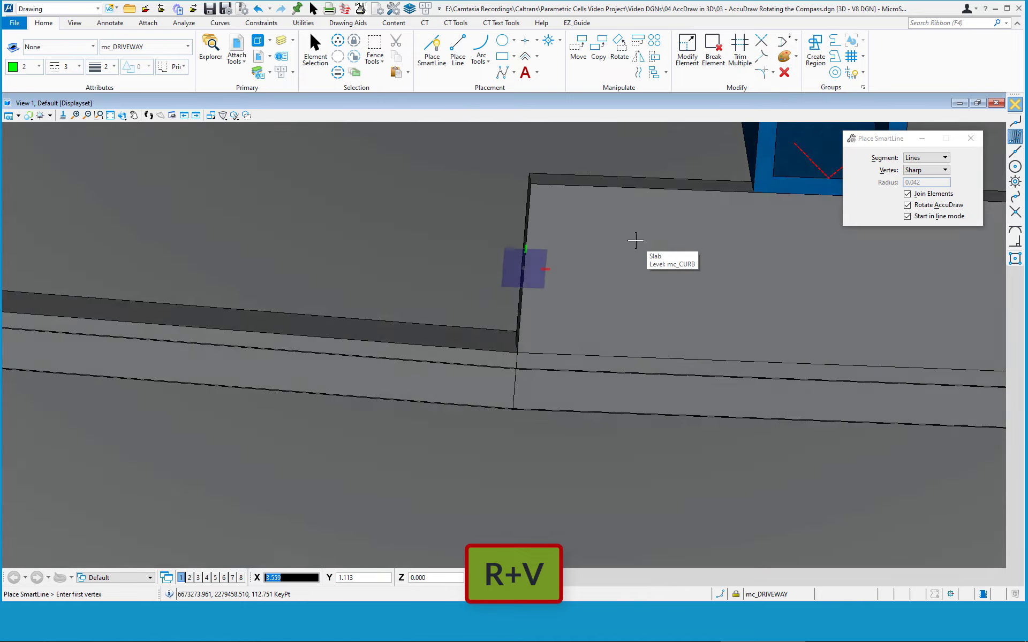
pyautogui.scroll(-2, 379, 245)
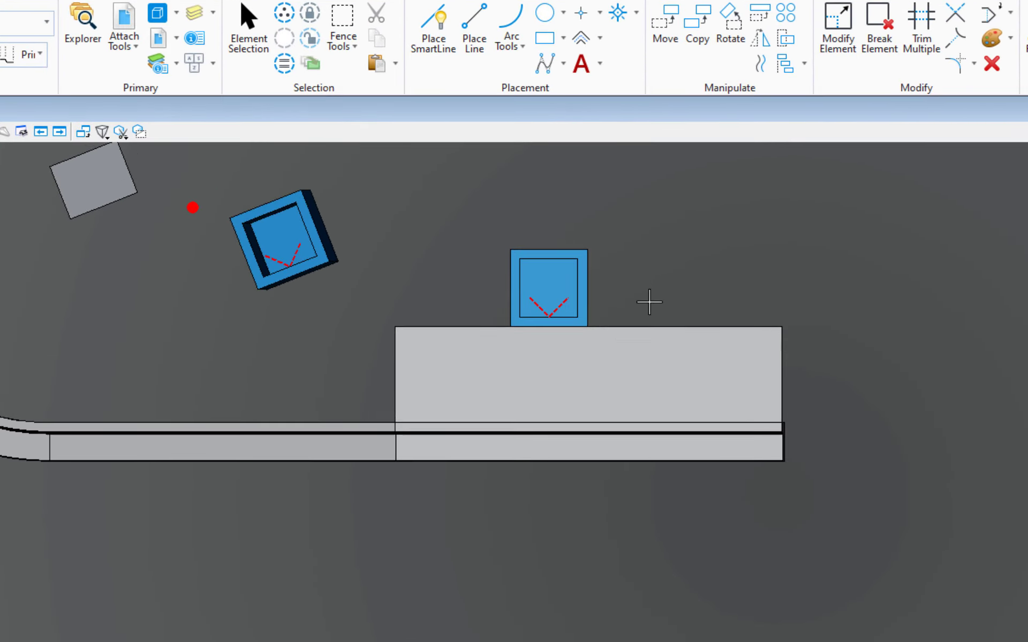
pyautogui.click(395, 375)
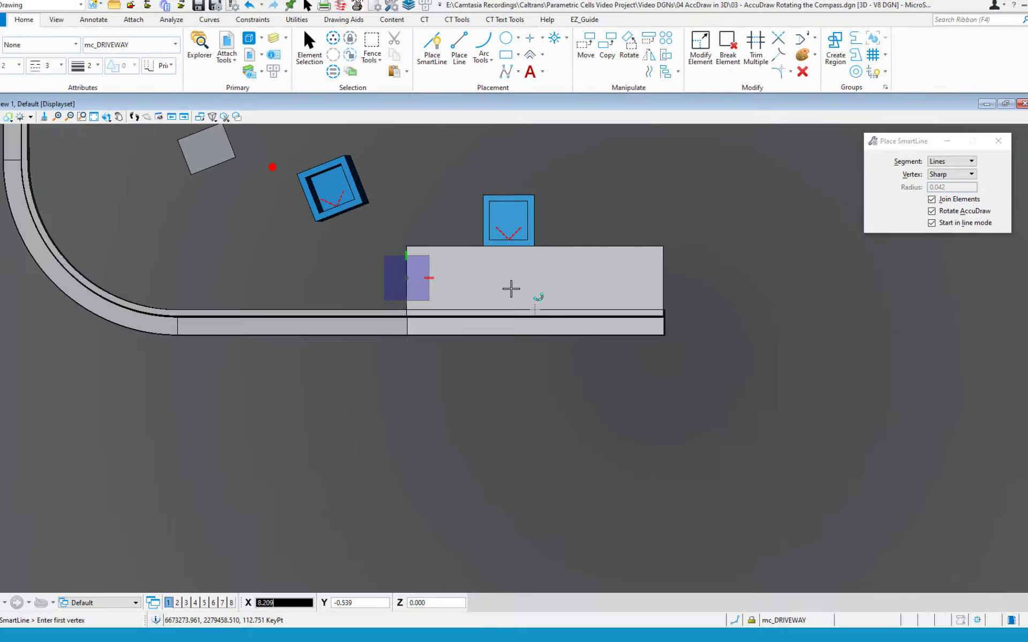
pyautogui.press('r')
pyautogui.press('q')
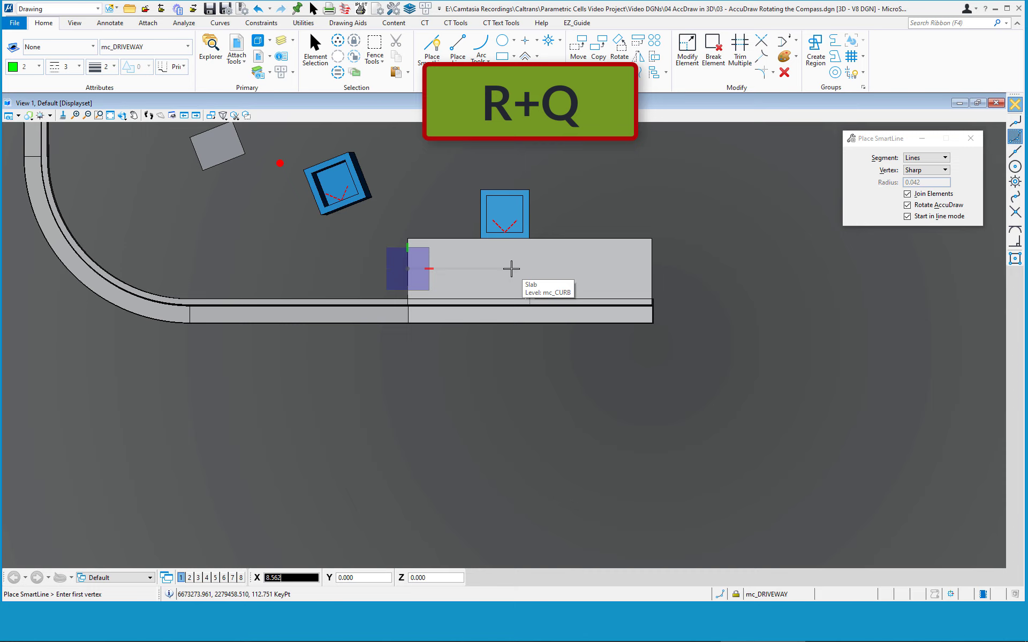
pyautogui.press('r')
pyautogui.press('e')
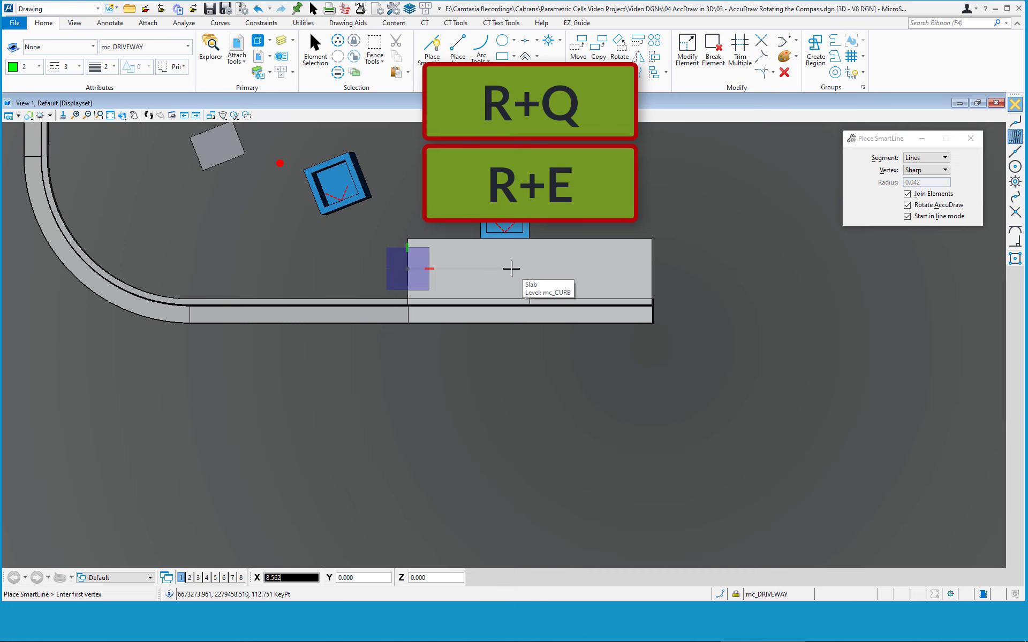
pyautogui.press('r')
pyautogui.press('x')
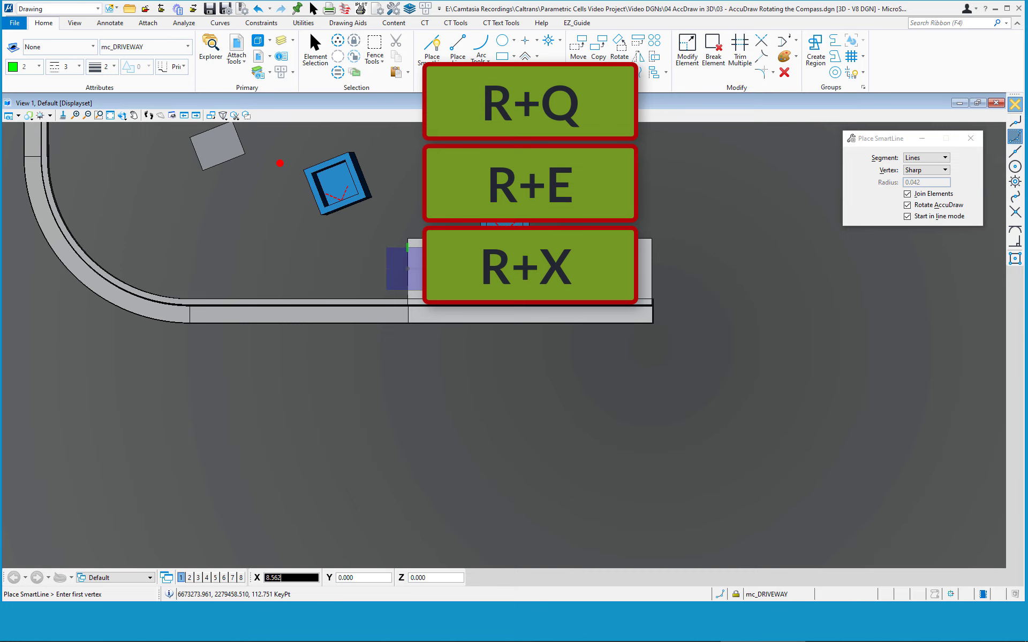
pyautogui.press('r')
pyautogui.press('y')
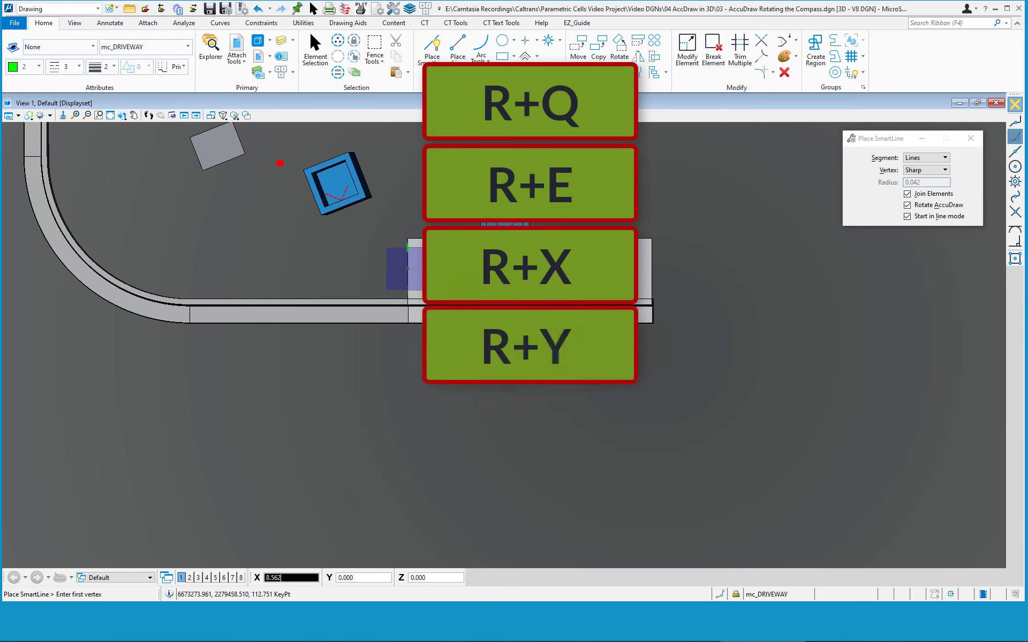
pyautogui.press('r')
pyautogui.press('z')
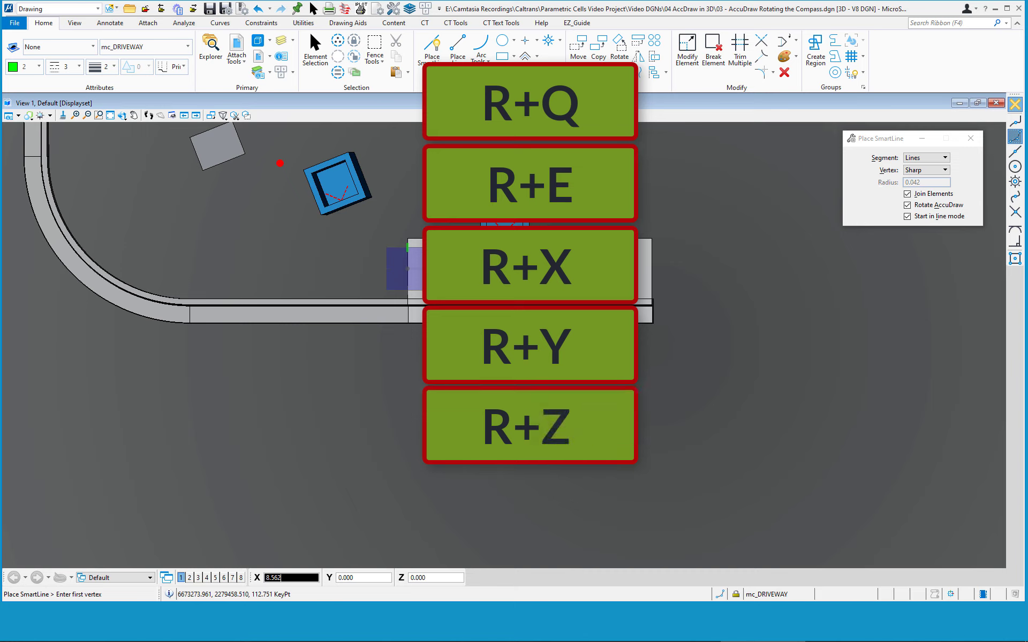
pyautogui.press('r')
pyautogui.press('v')
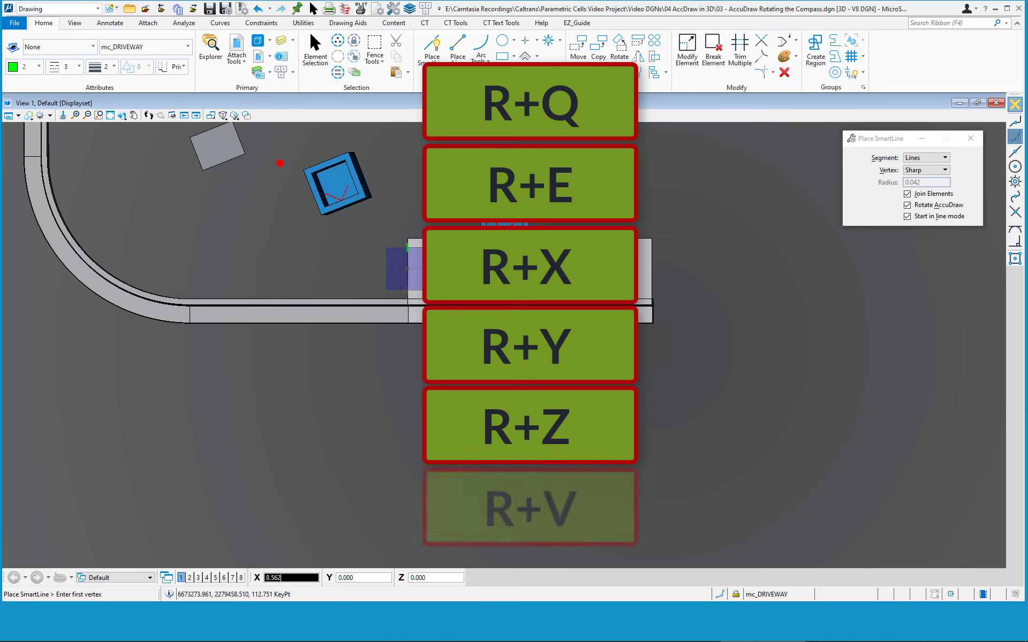